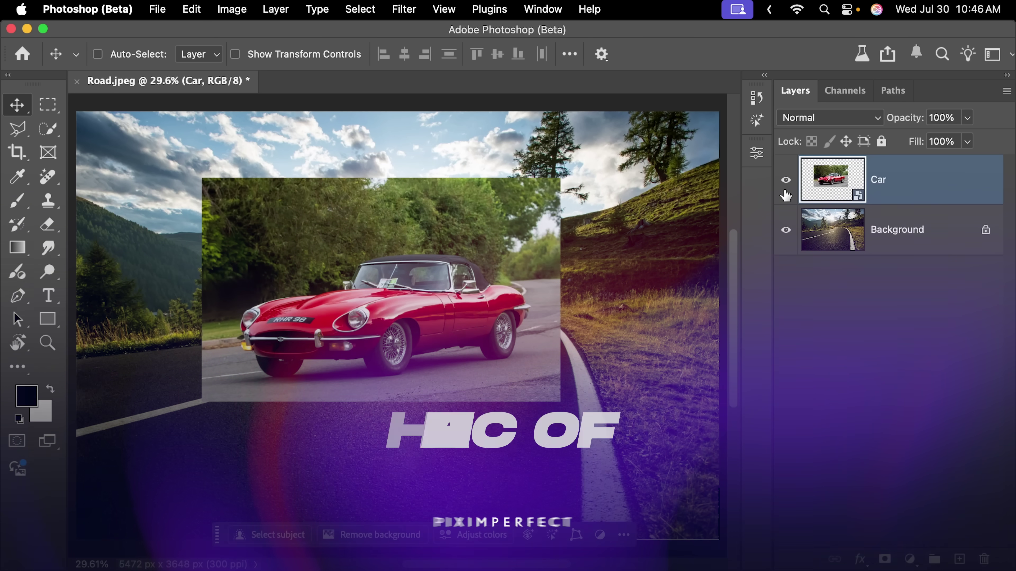
- Show the masked Car layer so the red car sits over the mountain road
left_click(786, 184)
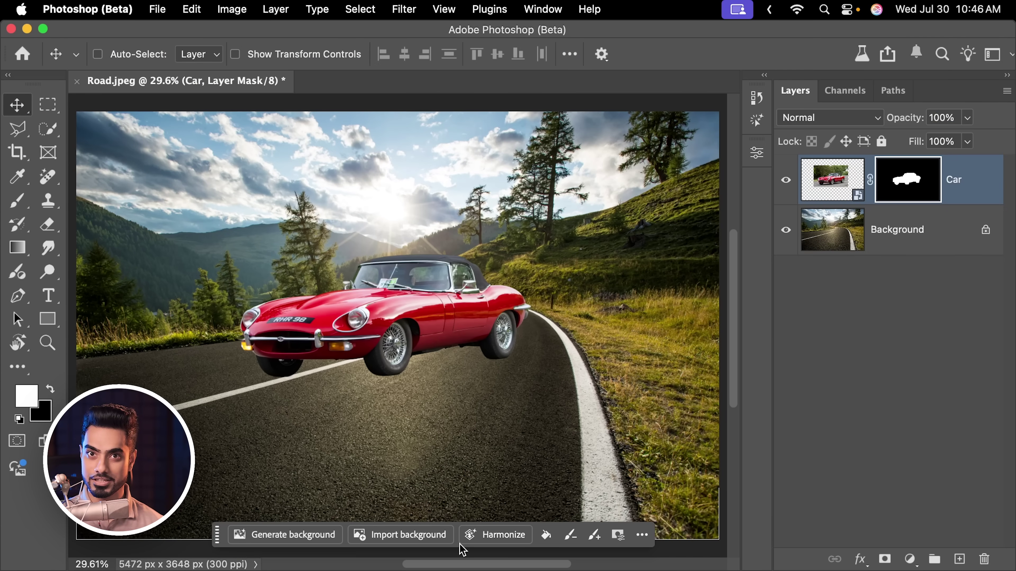
right_click(677, 552)
- Restore the Contextual Task Bar and harmonize the red car with the road, keeping the Harmonized layer visible
left_click(719, 476)
right_click(691, 553)
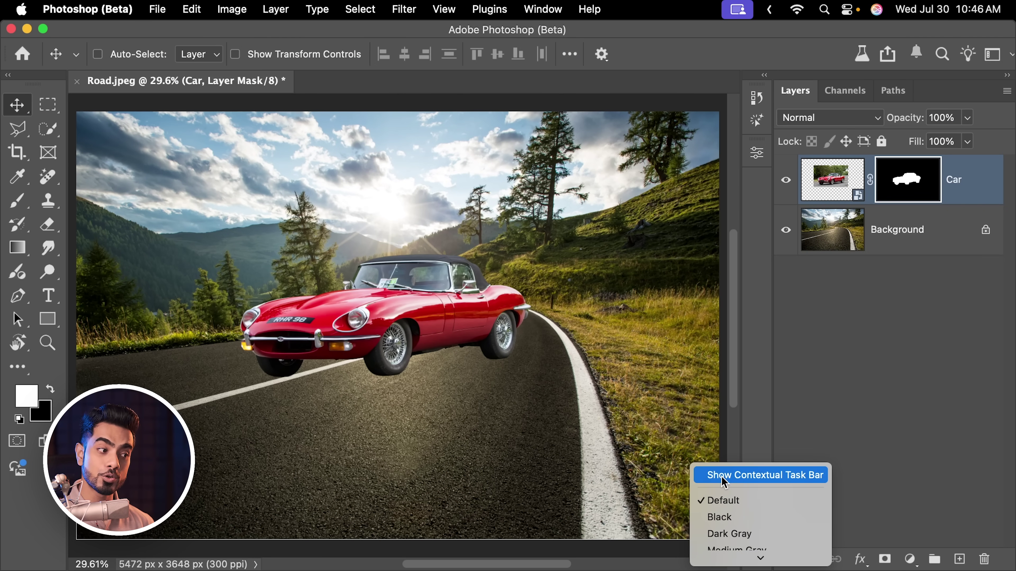
left_click(725, 476)
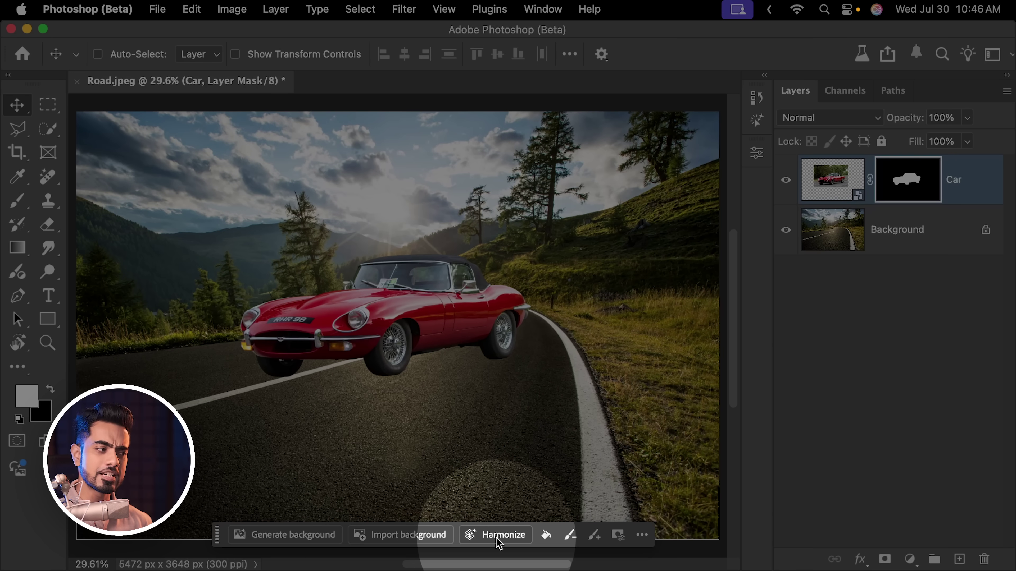
left_click(495, 535)
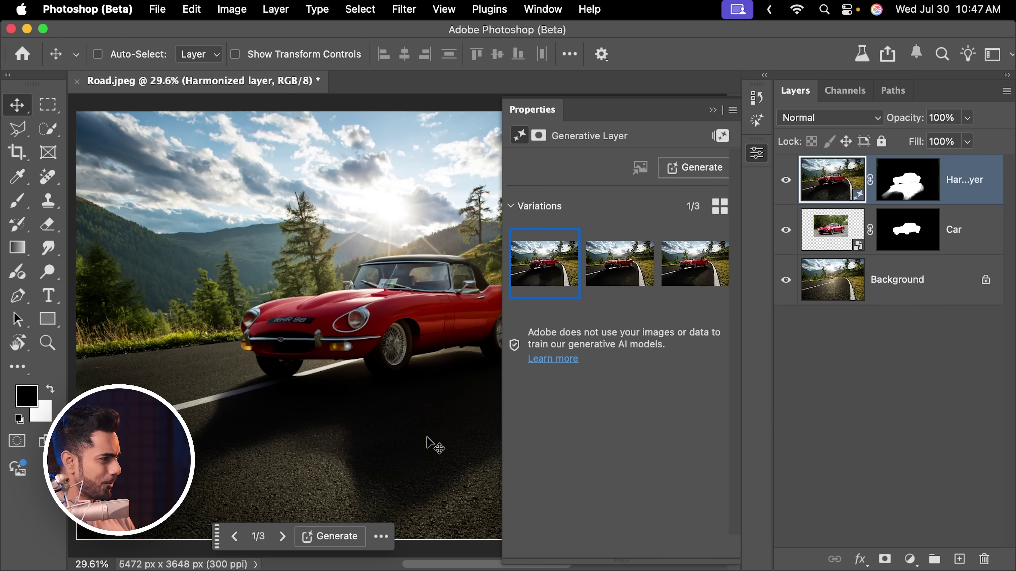
scroll(427, 440, "down", 3)
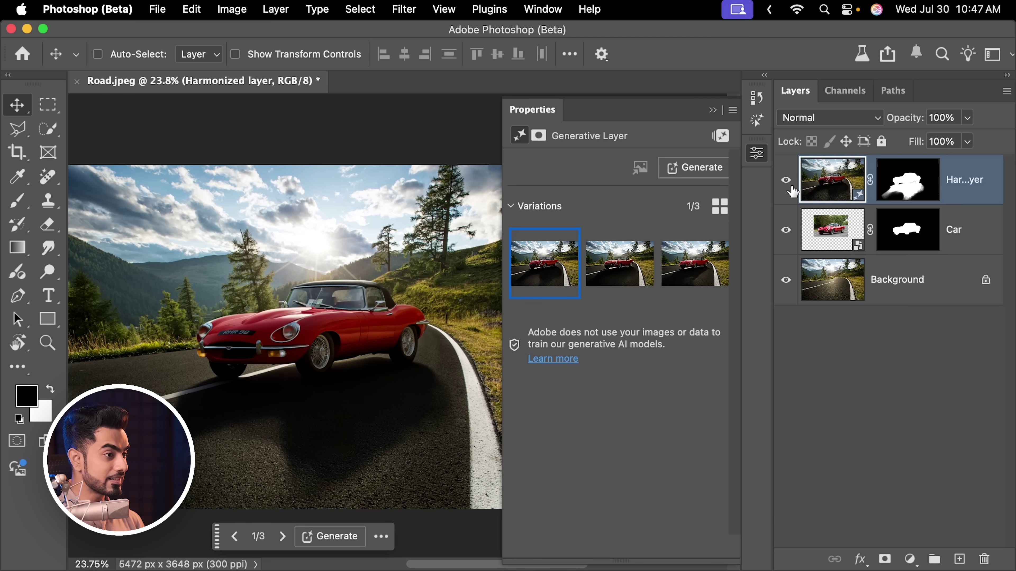
left_click(784, 184)
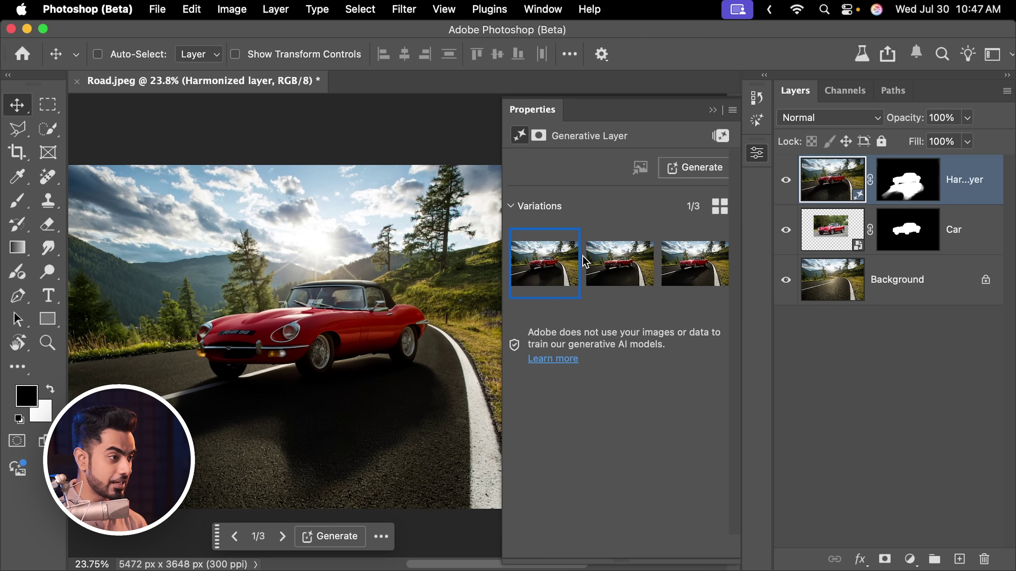
- Select the second of three Harmonize variations and zoom in along the car's side
left_click(621, 266)
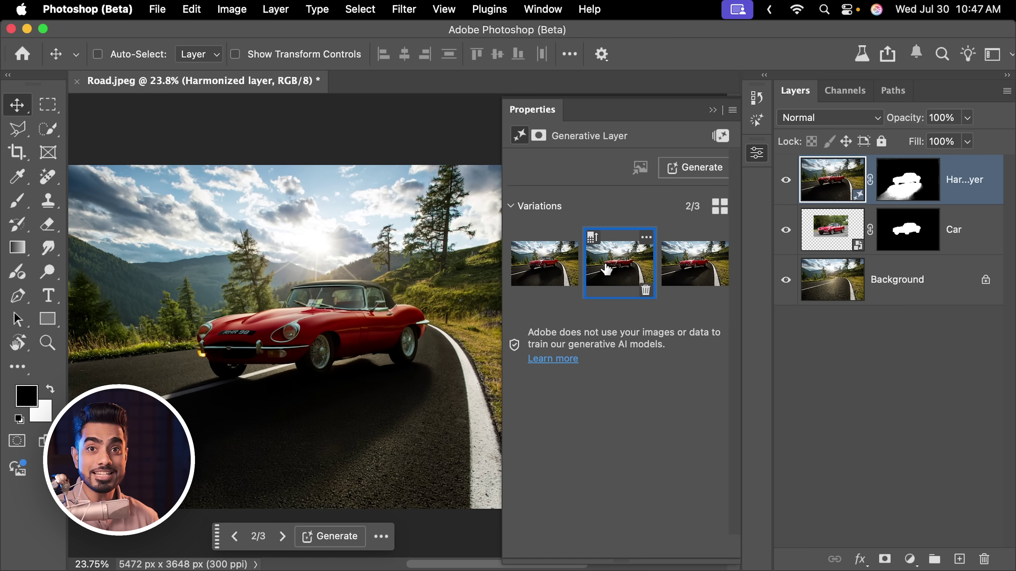
left_click(308, 310, "super")
left_click_drag(308, 310, 400, 320)
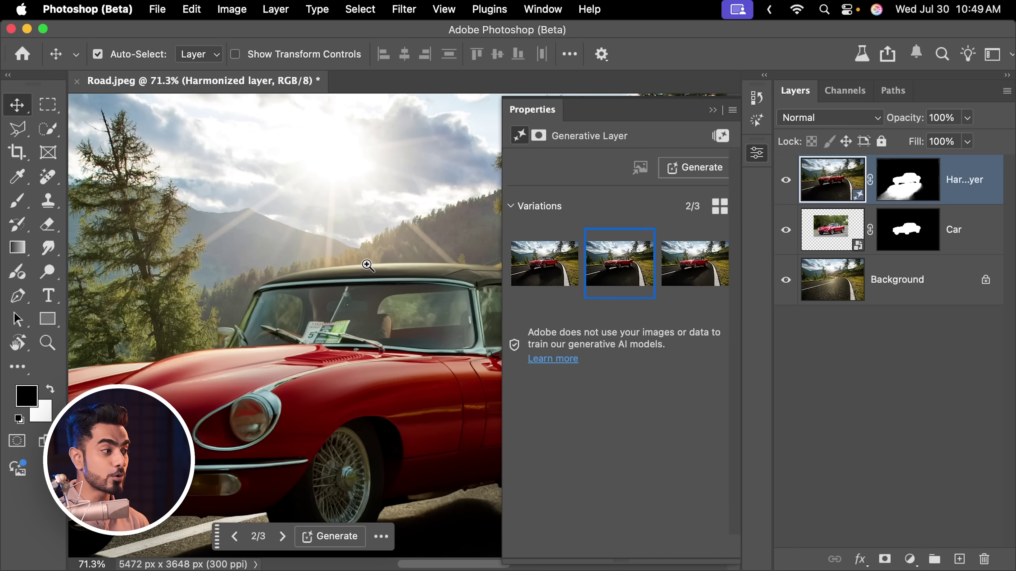
- Zoom in on the car and toggle the Harmonized layer off and on to compare
left_click_drag(366, 265, 370, 297)
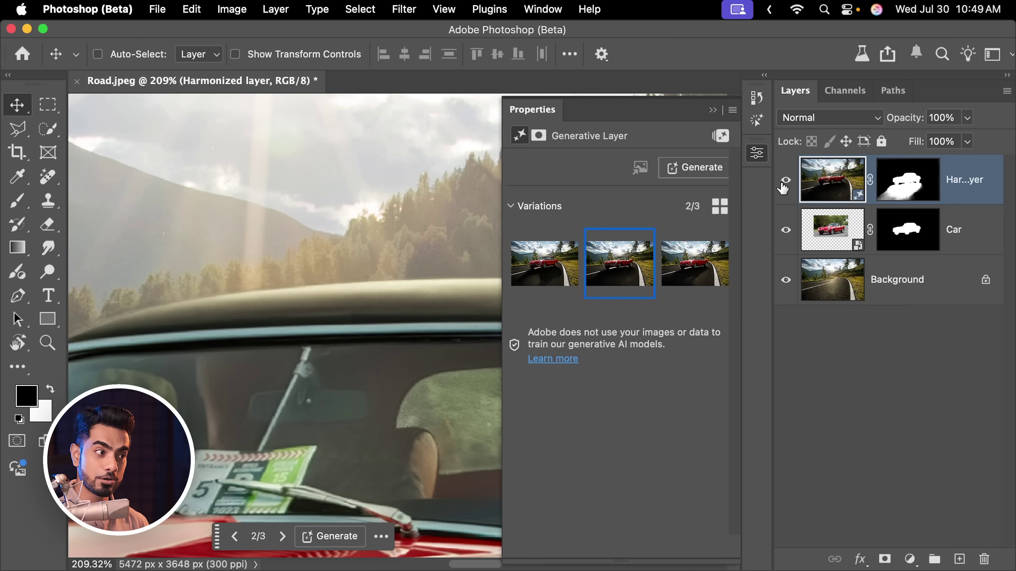
left_click(784, 184)
left_click_drag(371, 285, 211, 311)
scroll(276, 296, "down", 3)
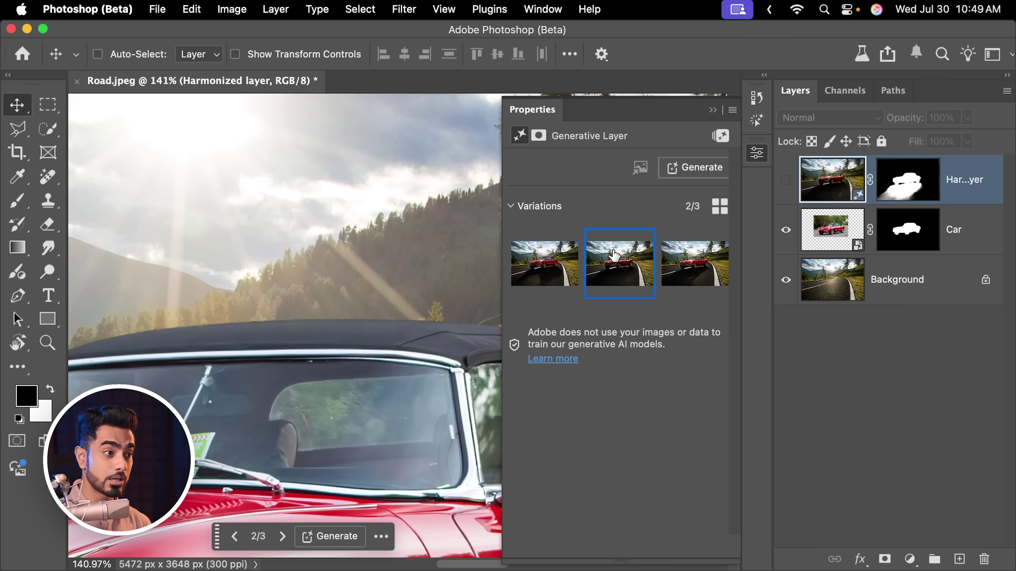
left_click(785, 184)
left_click_drag(370, 313, 259, 332)
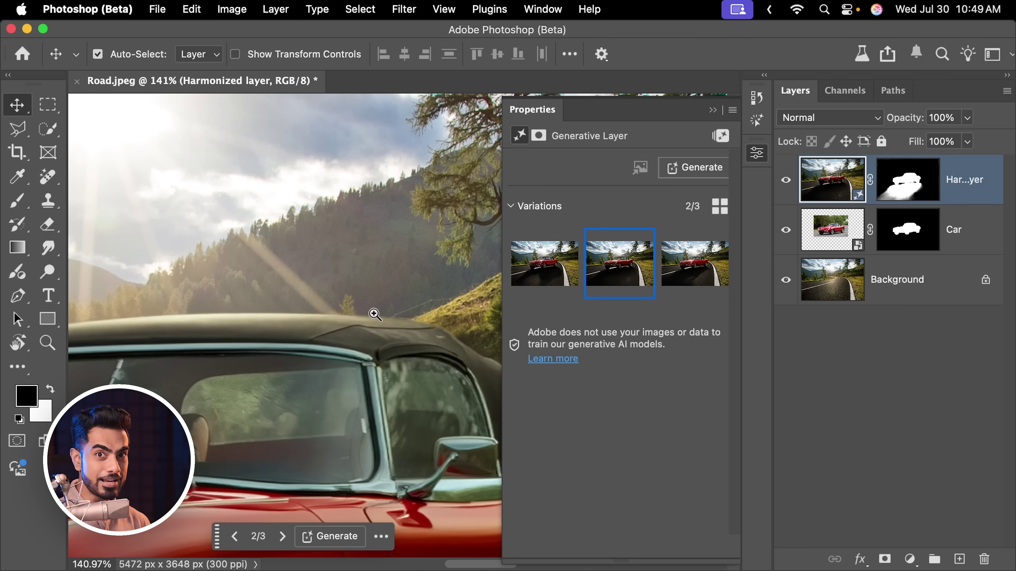
scroll(374, 314, "down", 5)
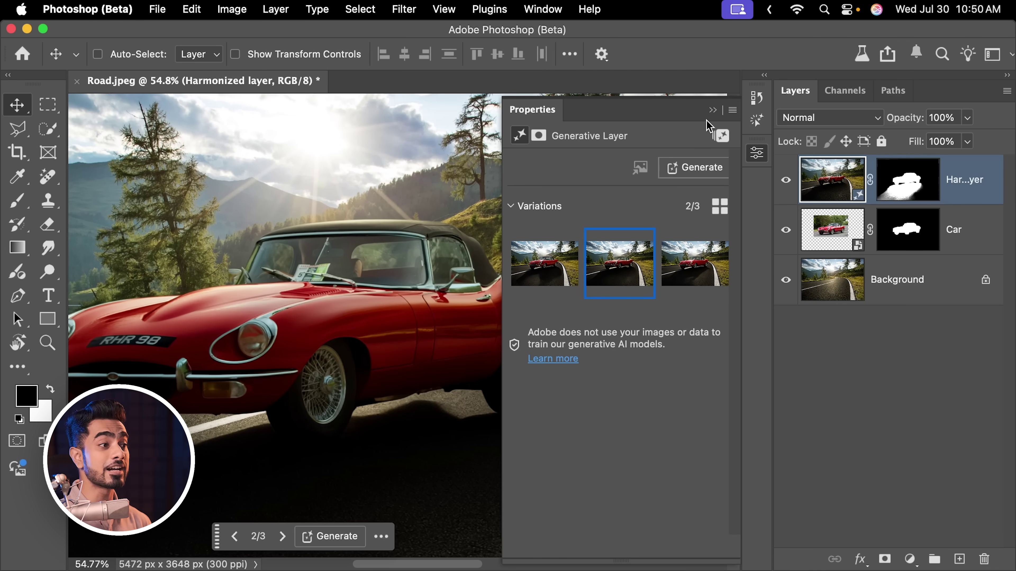
- Collapse the generative layer's Properties panel, then bring it back
left_click(713, 109)
scroll(344, 344, "left", 5)
scroll(344, 345, "down", 3)
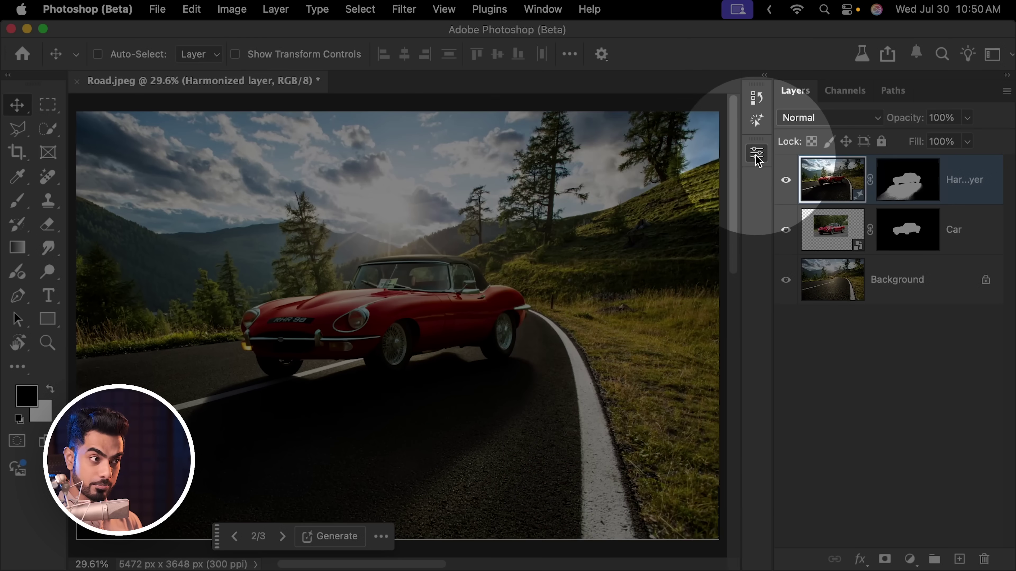
left_click(756, 153)
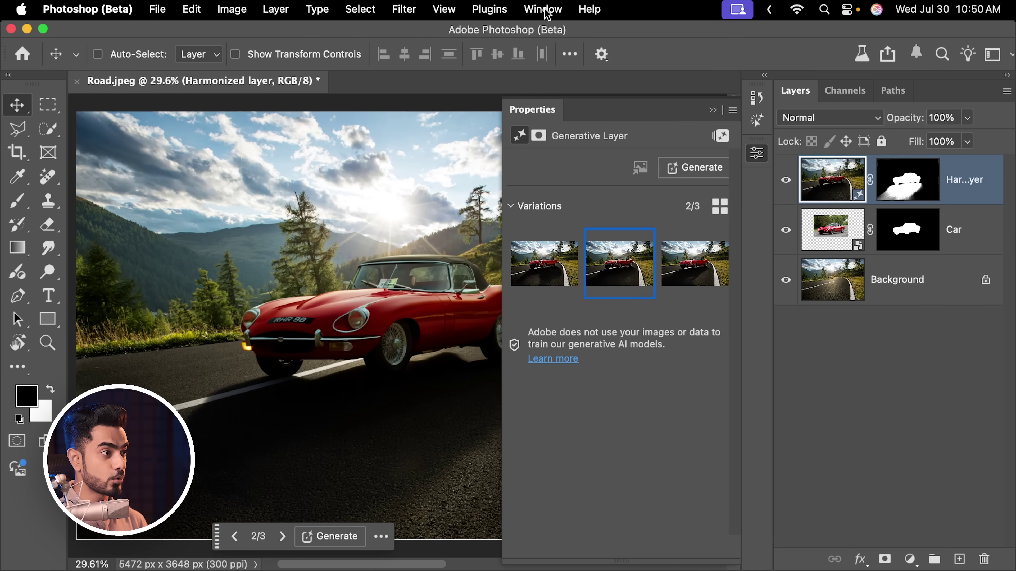
- Generate more Harmonize variations for the red car, bringing the total to six
left_click(544, 10)
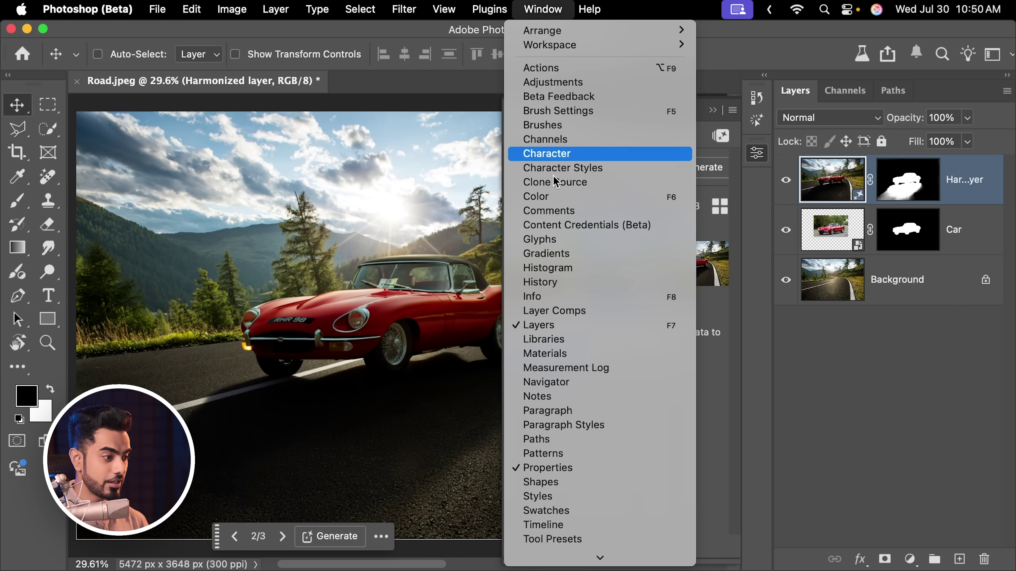
left_click(708, 377)
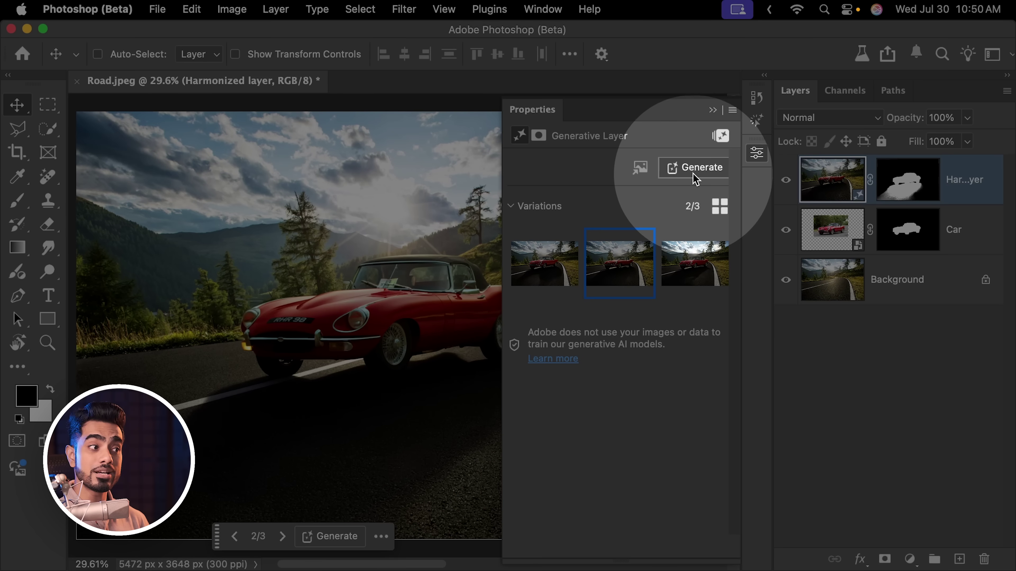
left_click(695, 170)
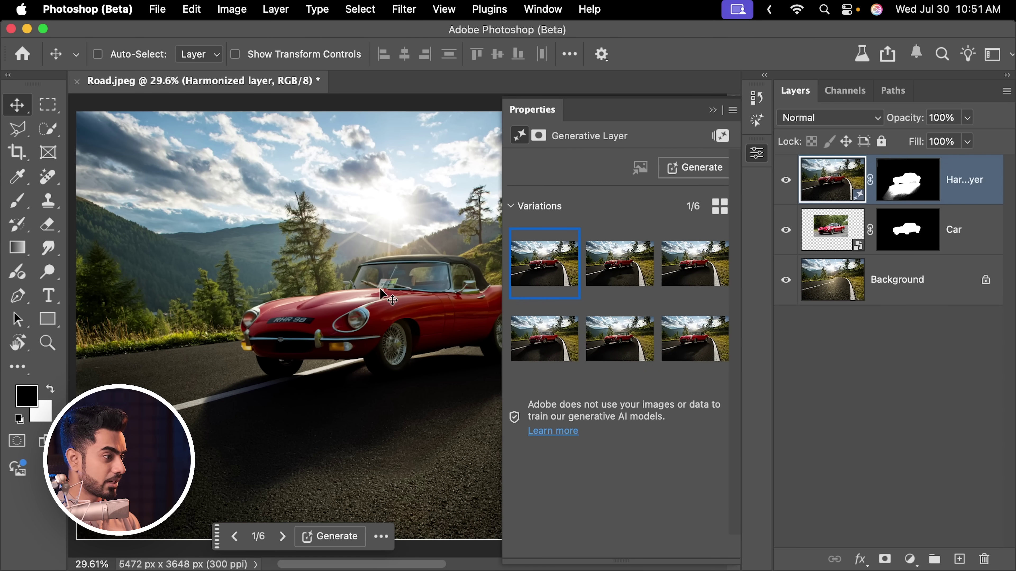
left_click_drag(382, 295, 344, 312)
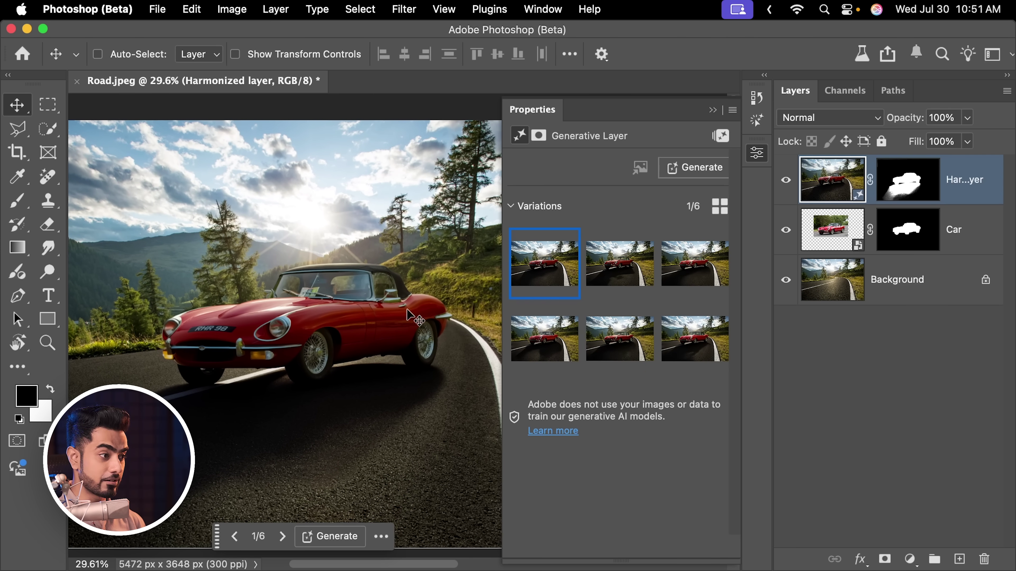
- Preview variations 2 and 3, settle on variation 1, and close Properties
left_click(628, 273)
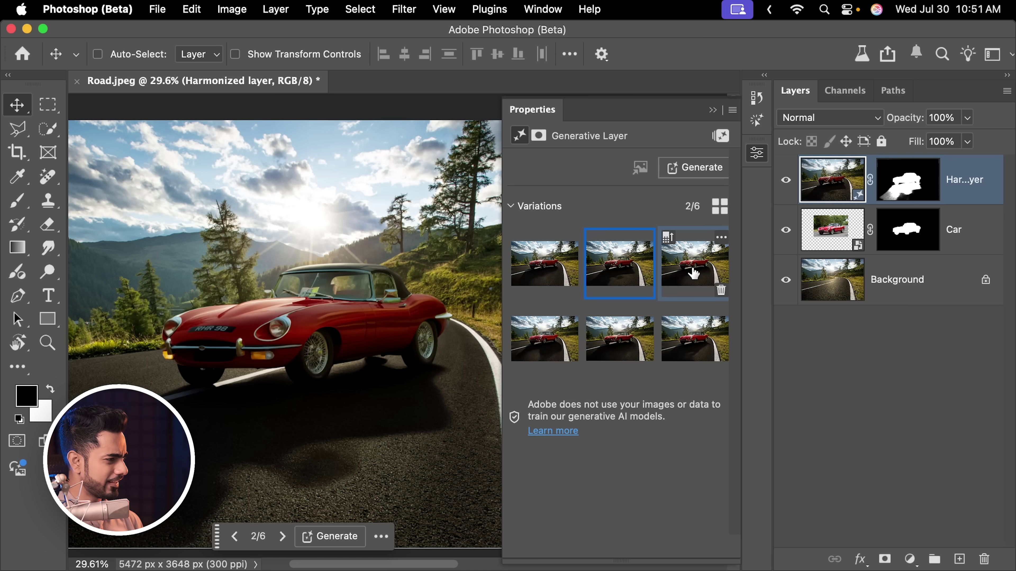
left_click(694, 274)
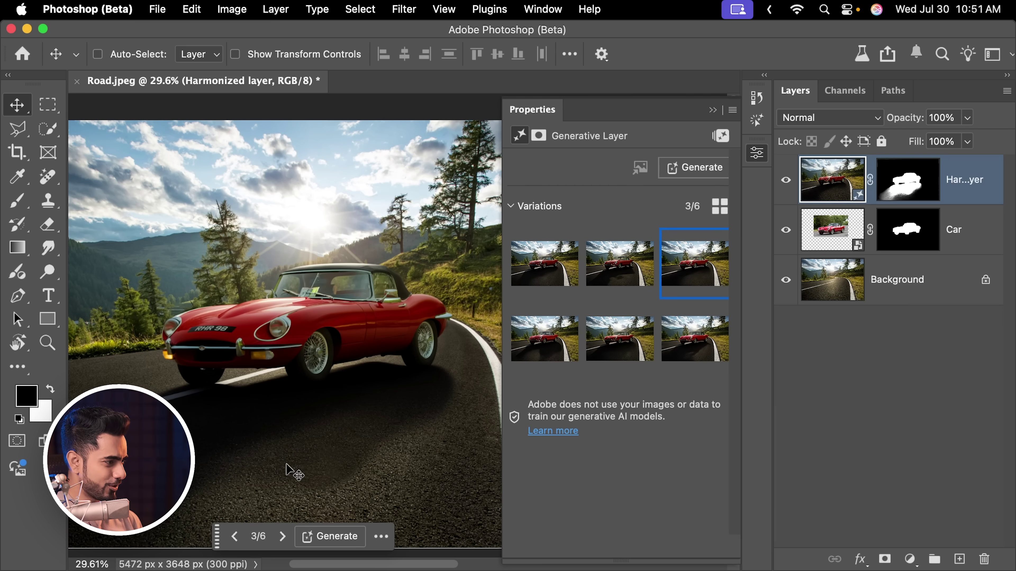
left_click(548, 268)
left_click(713, 111)
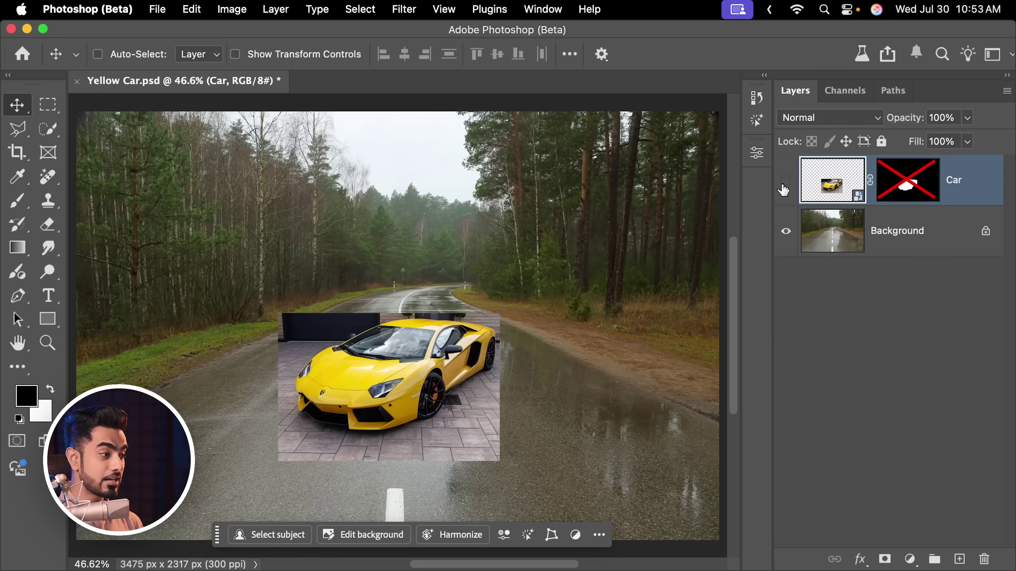
- Show the yellow Car layer, enable its mask, and harmonize it with the forest road
left_click(785, 183)
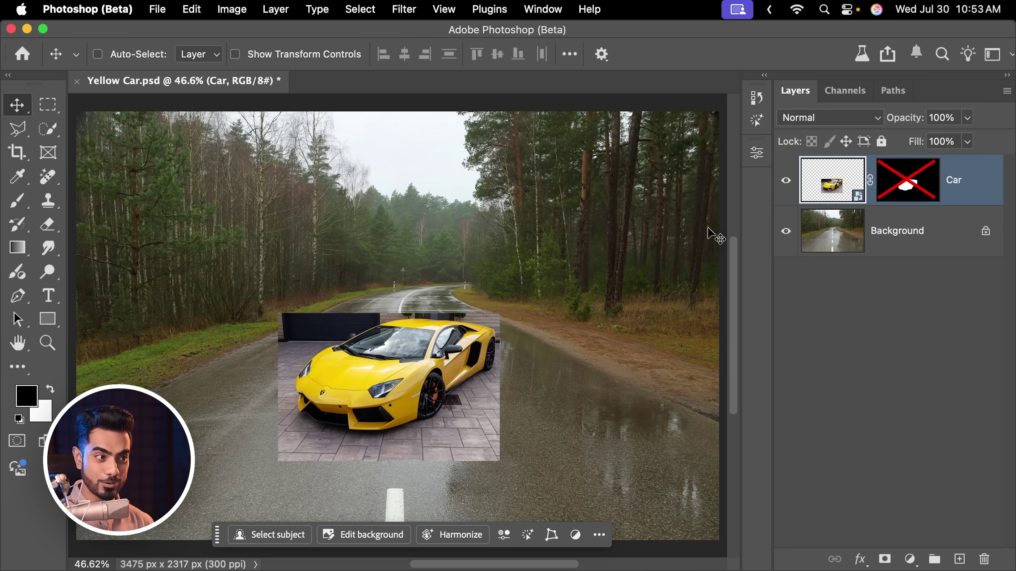
left_click(907, 183, "shift")
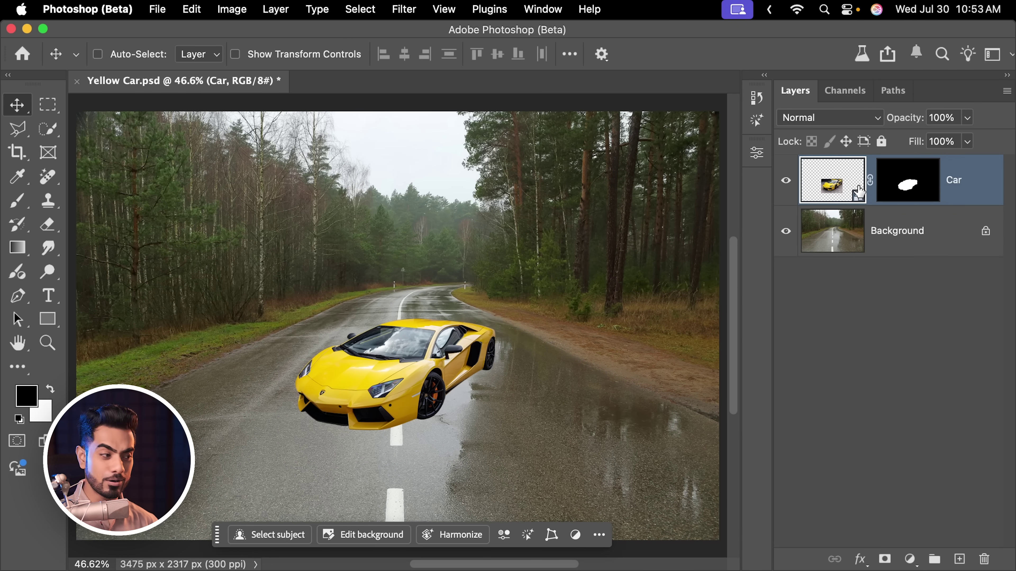
left_click(456, 535)
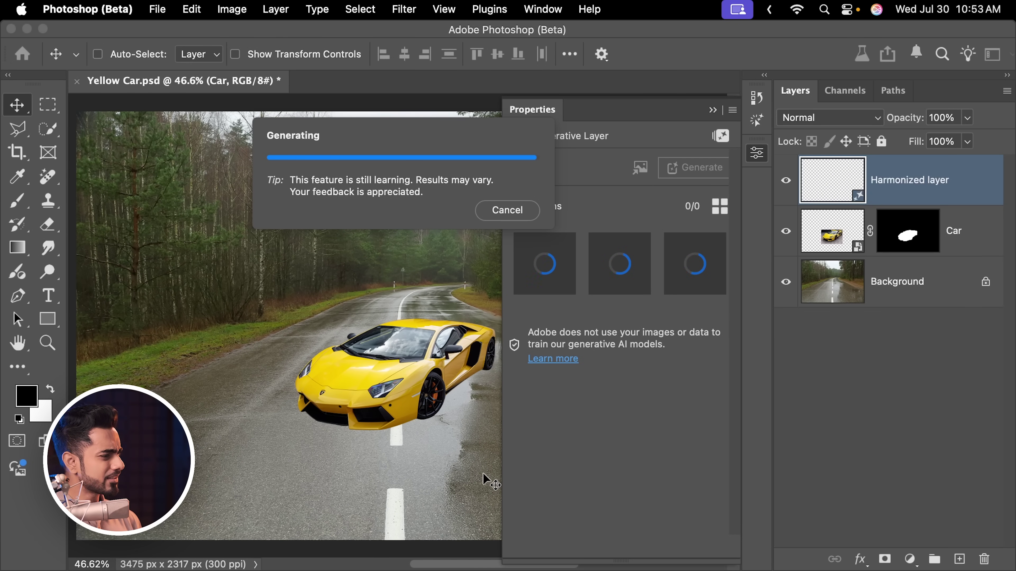
- Preview the second Harmonize variation, then settle on the third
scroll(403, 364, "up", 5)
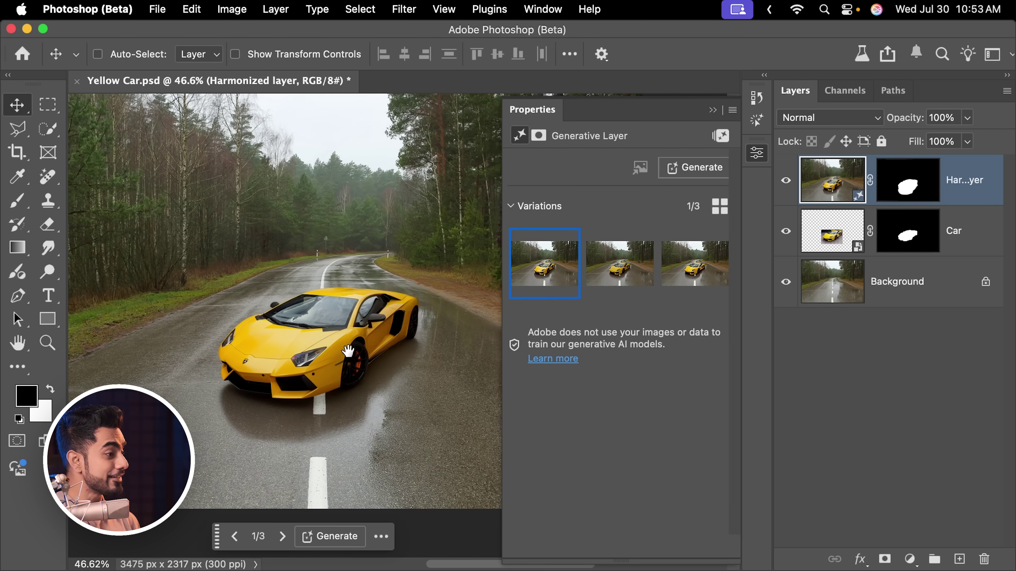
left_click(620, 274)
left_click(685, 274)
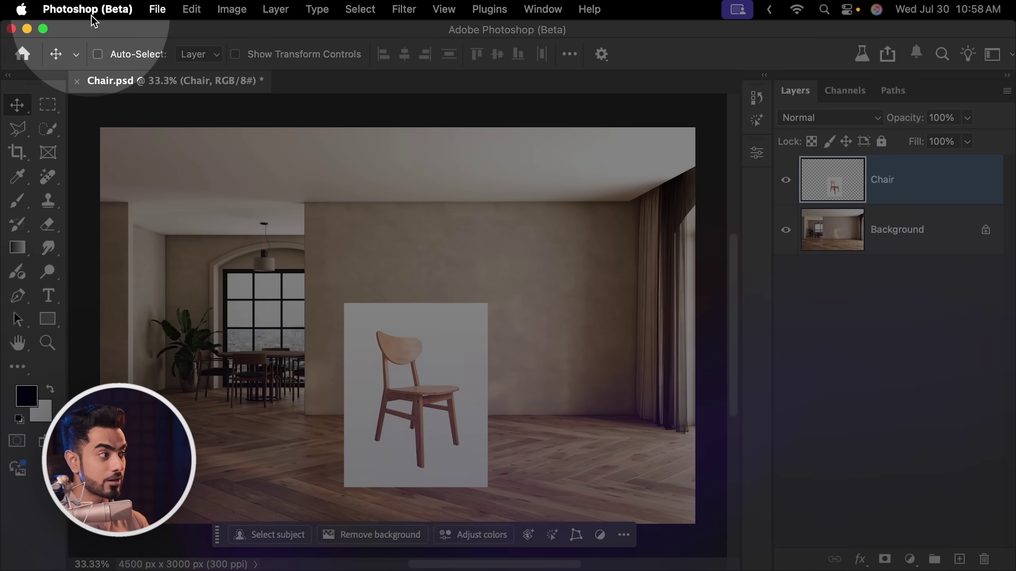
- Check the Photoshop (Beta) version, 26.10.0 Release, in About Photoshop, then switch to Creative Cloud
left_click(84, 9)
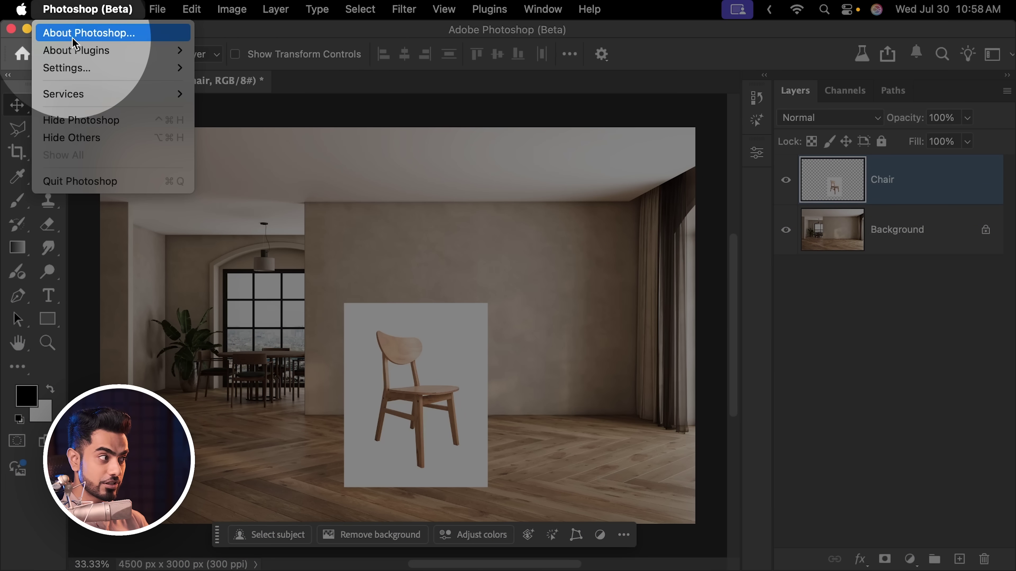
left_click(86, 33)
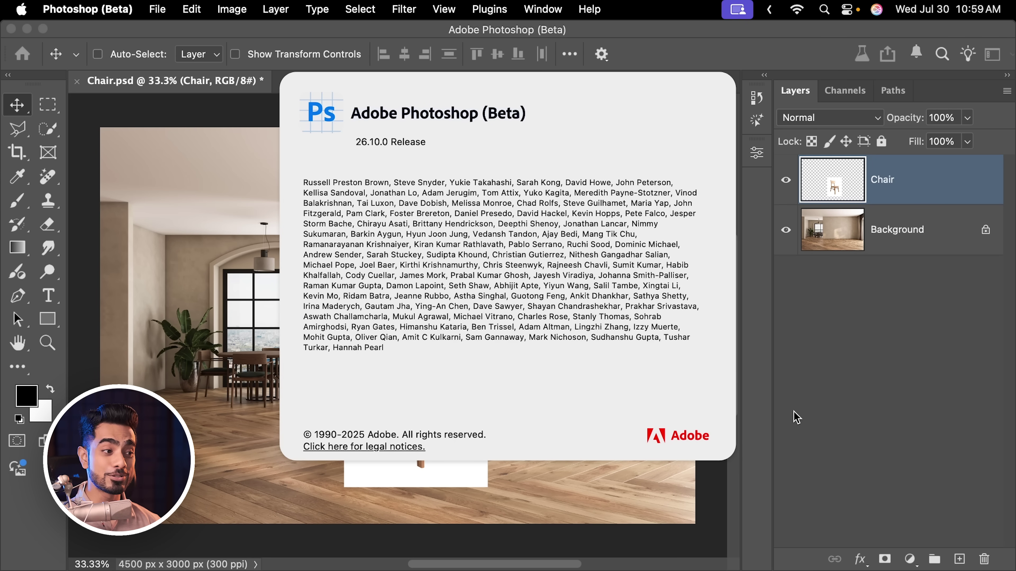
left_click(805, 444)
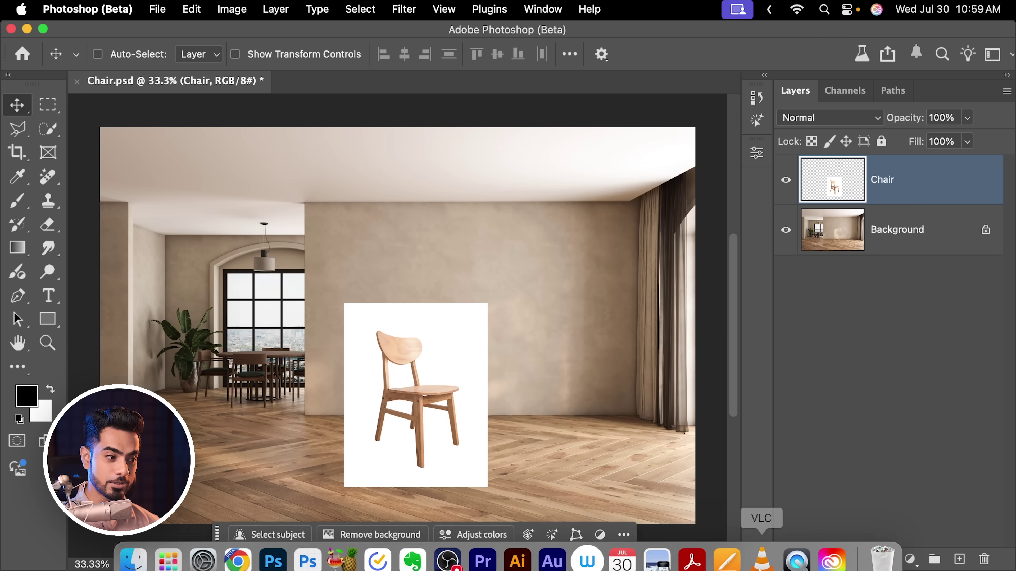
left_click(829, 558)
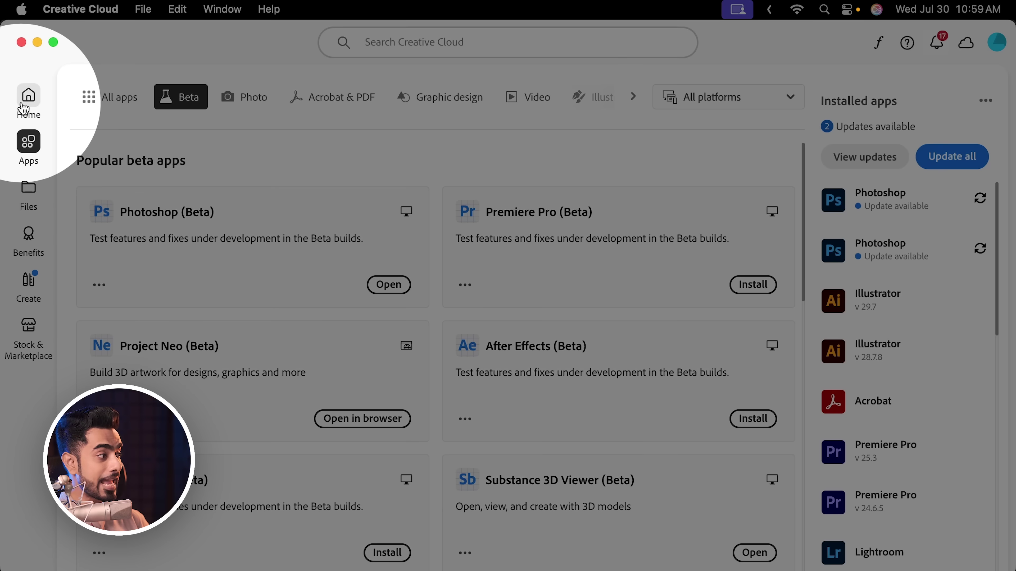
- Browse Creative Cloud's Apps catalogue, switching between All apps and the Beta category
left_click(28, 98)
left_click(30, 150)
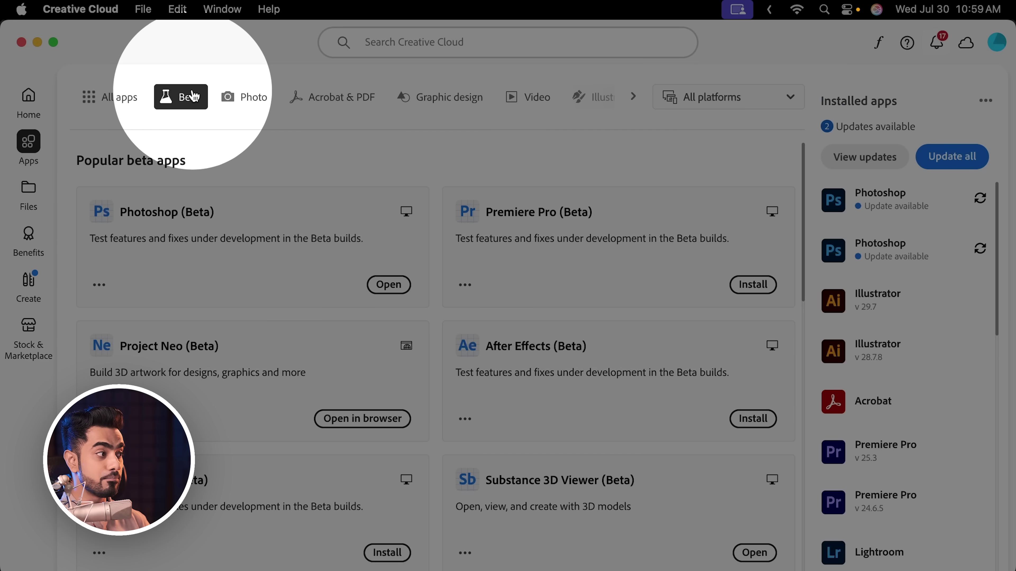
left_click(114, 97)
left_click(184, 100)
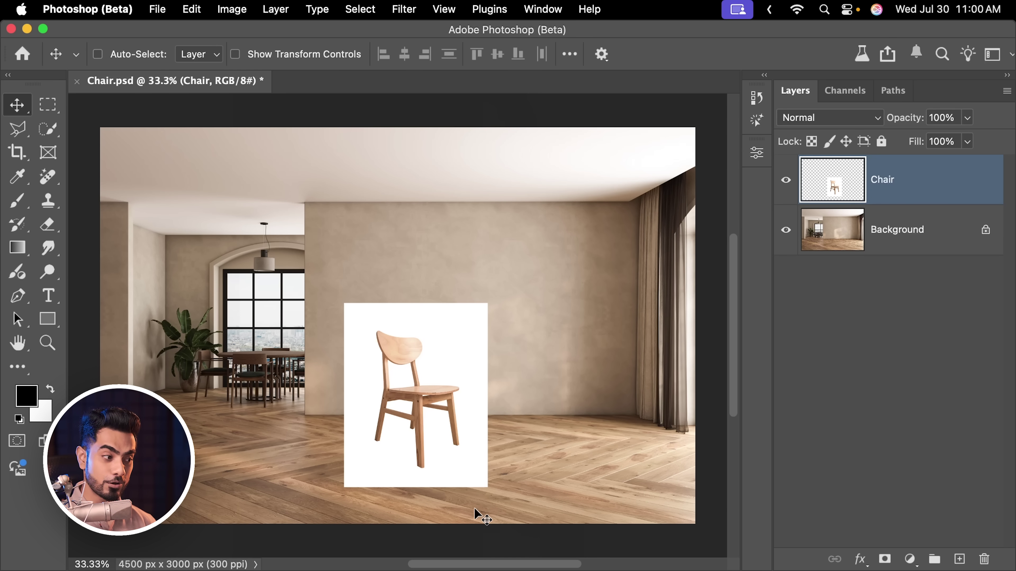
- Show the Contextual Task Bar again and toggle the Chair layer's visibility off and on twice
right_click(563, 544)
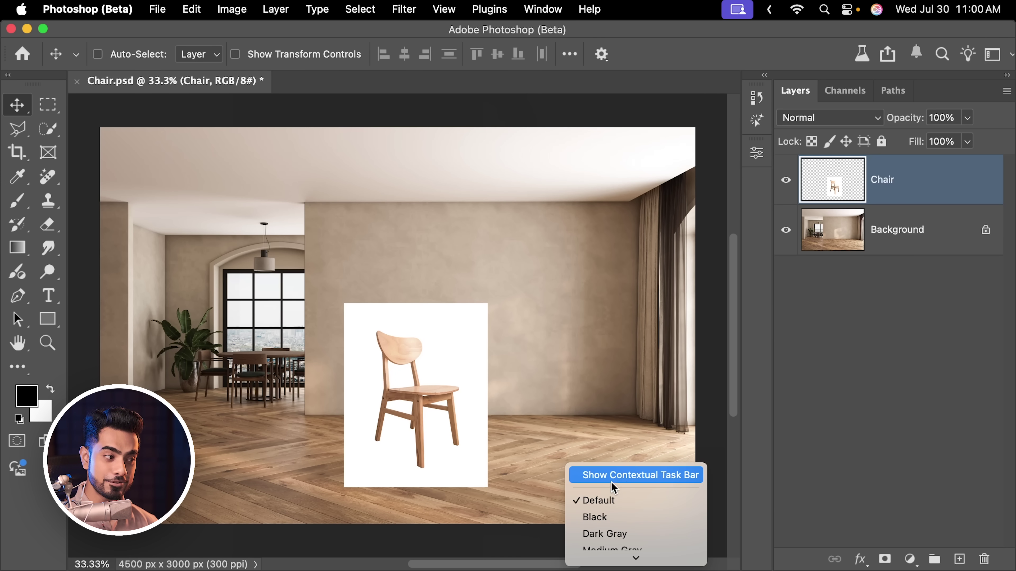
left_click(623, 477)
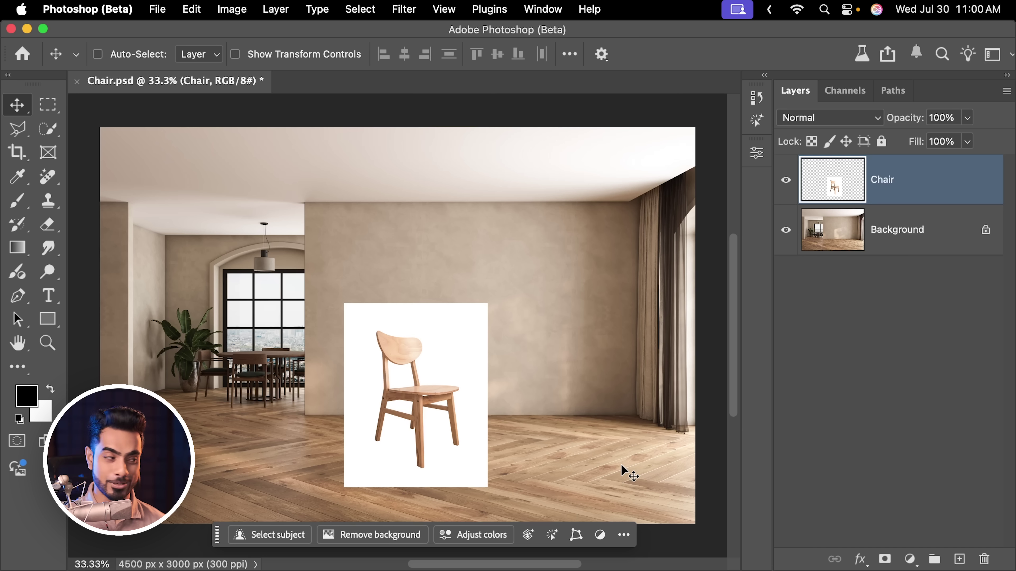
left_click(783, 189)
left_click(782, 189)
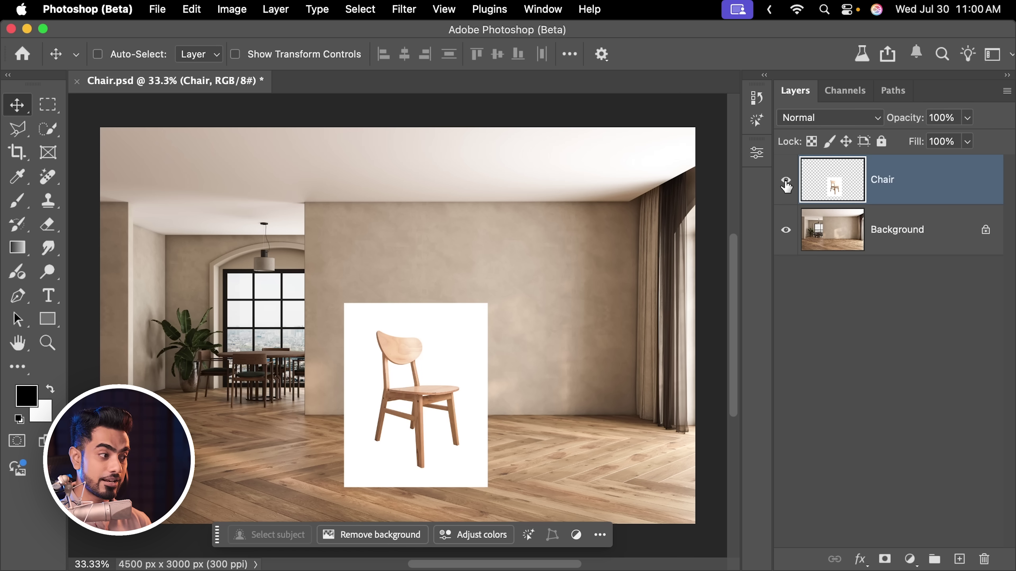
left_click(783, 187)
left_click(783, 186)
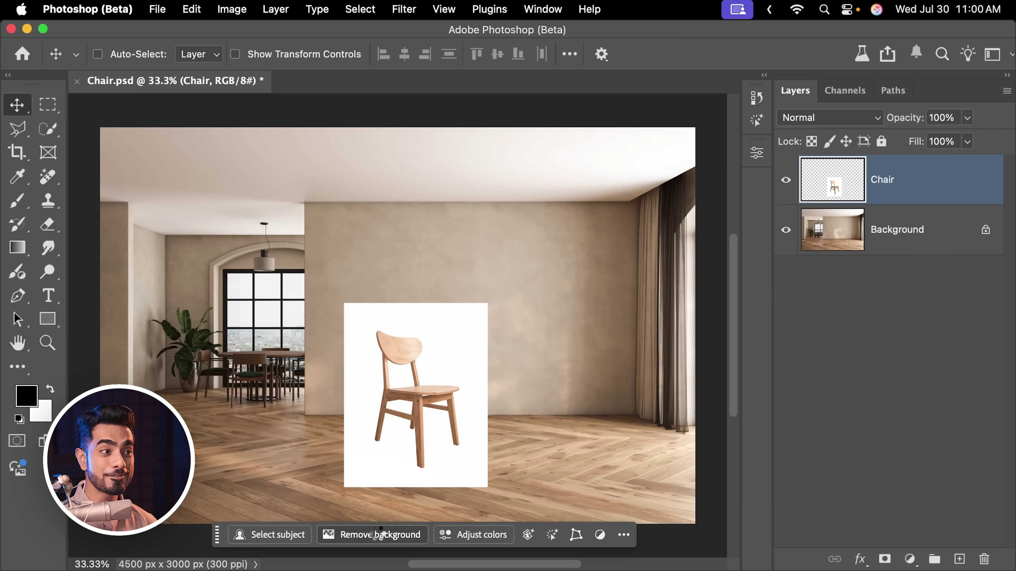
- Remove the chair's white background so it stands directly on the wooden floor
left_click(379, 532)
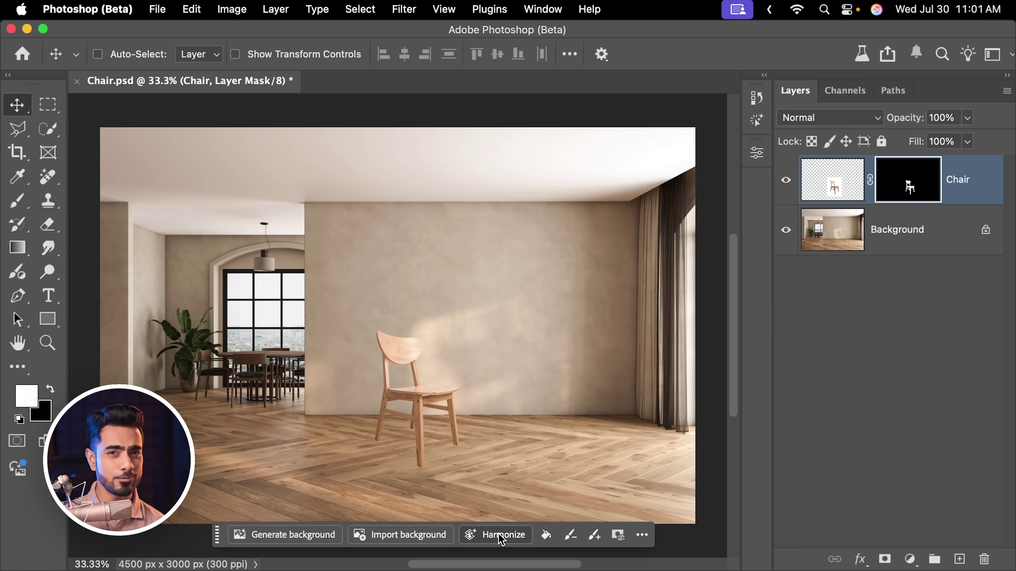
left_click(280, 10)
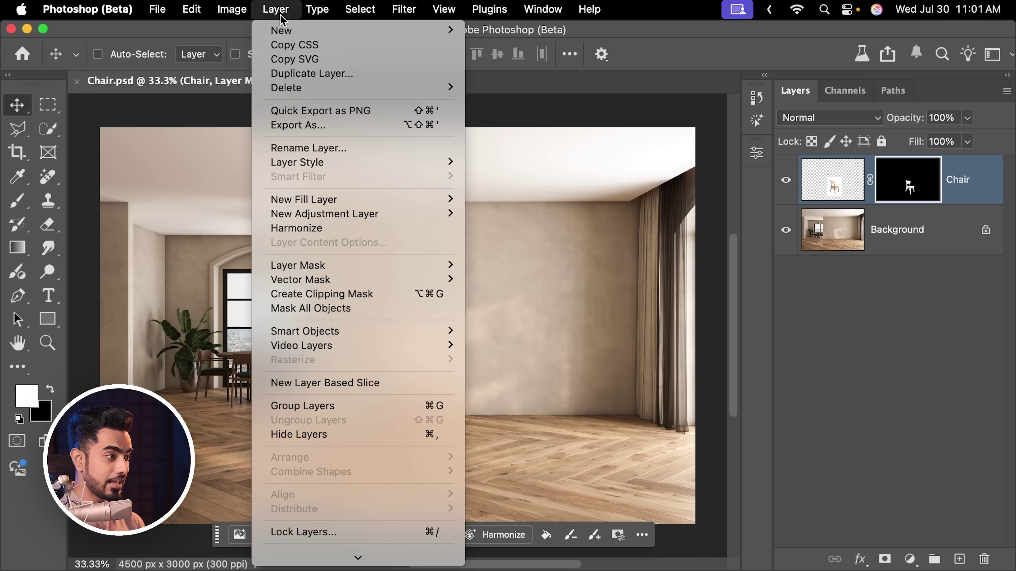
- Harmonize the chair with the room lighting, compare it on and off, and choose the third variation
left_click(322, 228)
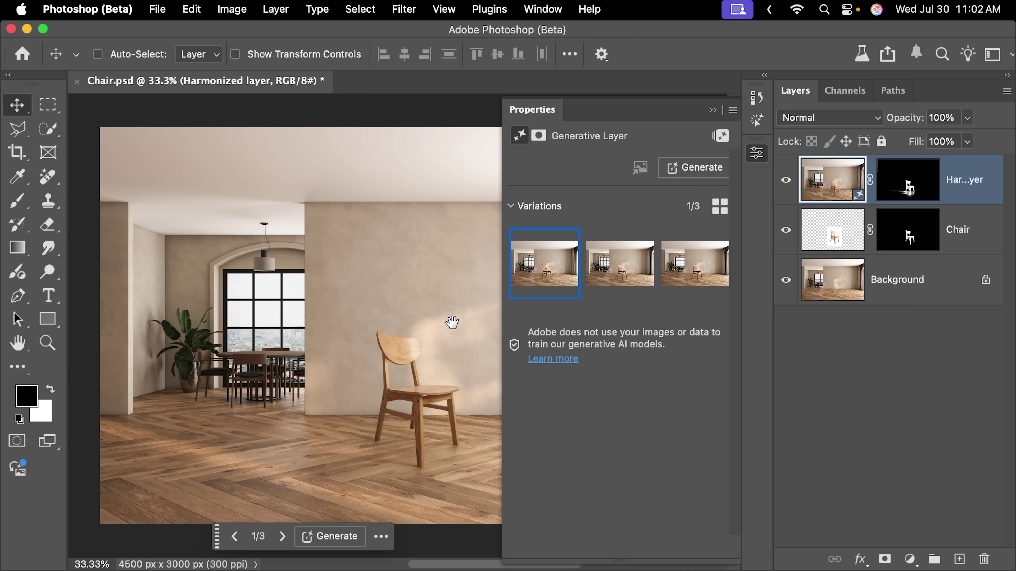
scroll(452, 322, "up", 5)
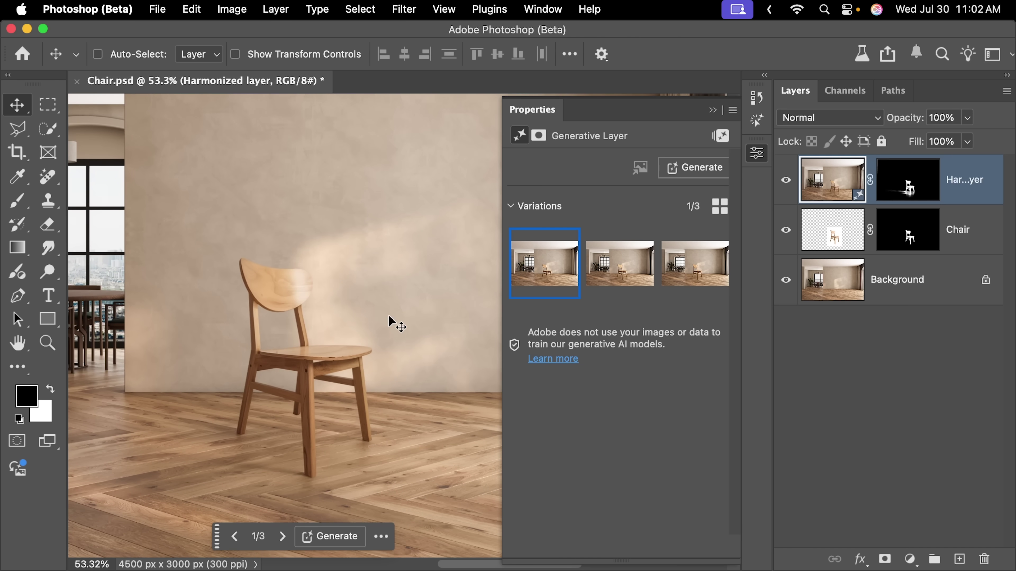
left_click(785, 184)
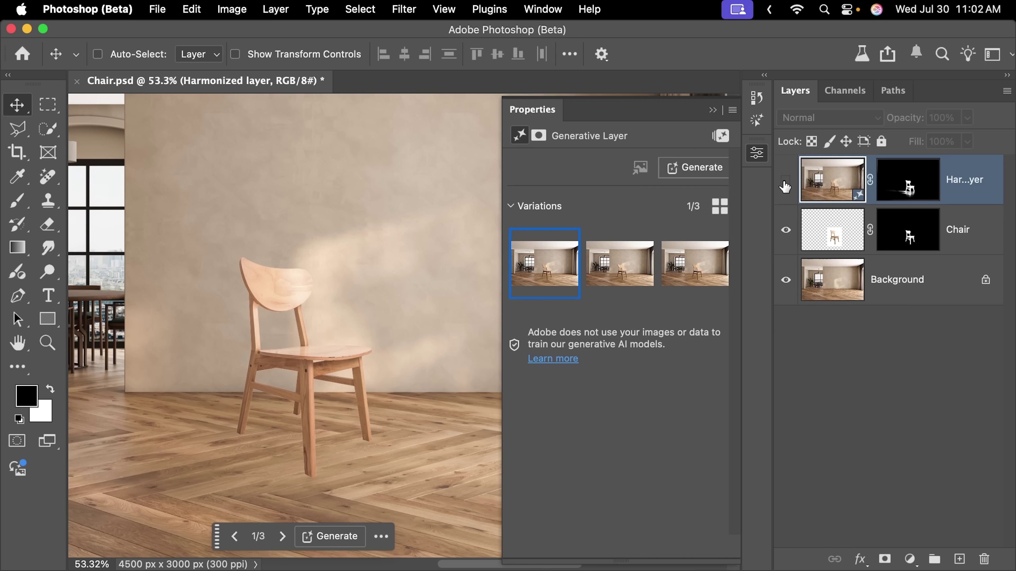
left_click(786, 184)
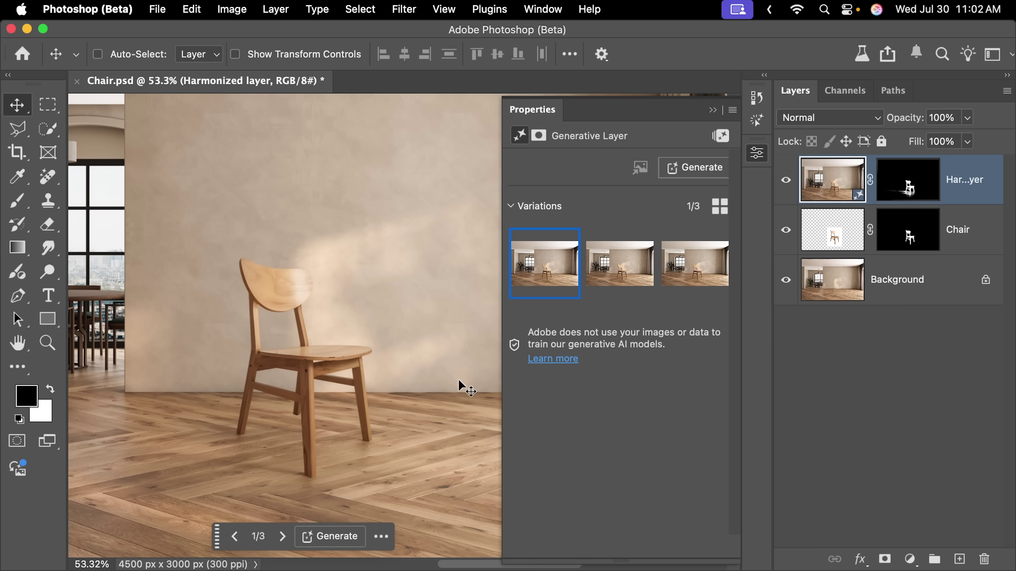
left_click(632, 268)
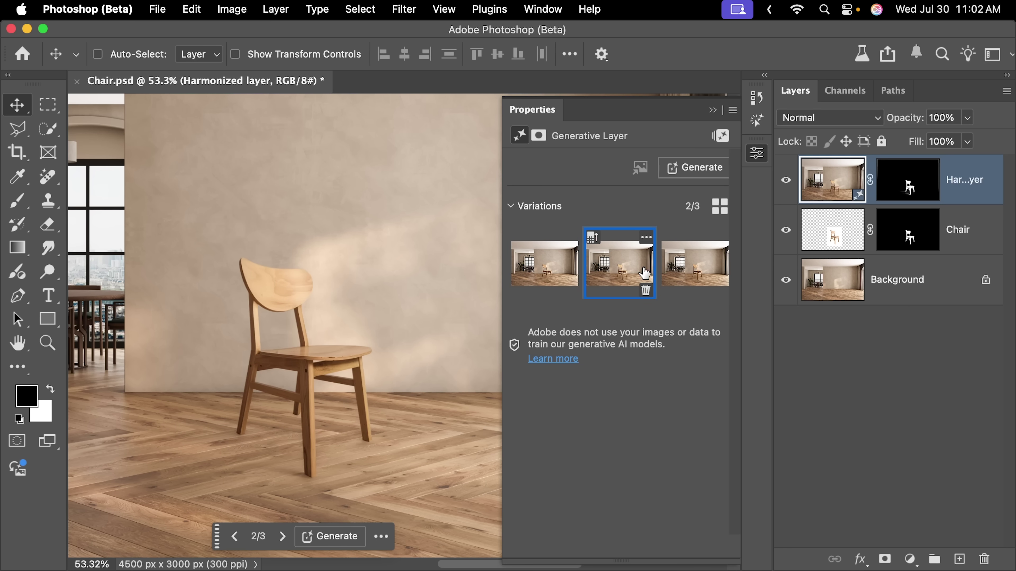
left_click(697, 272)
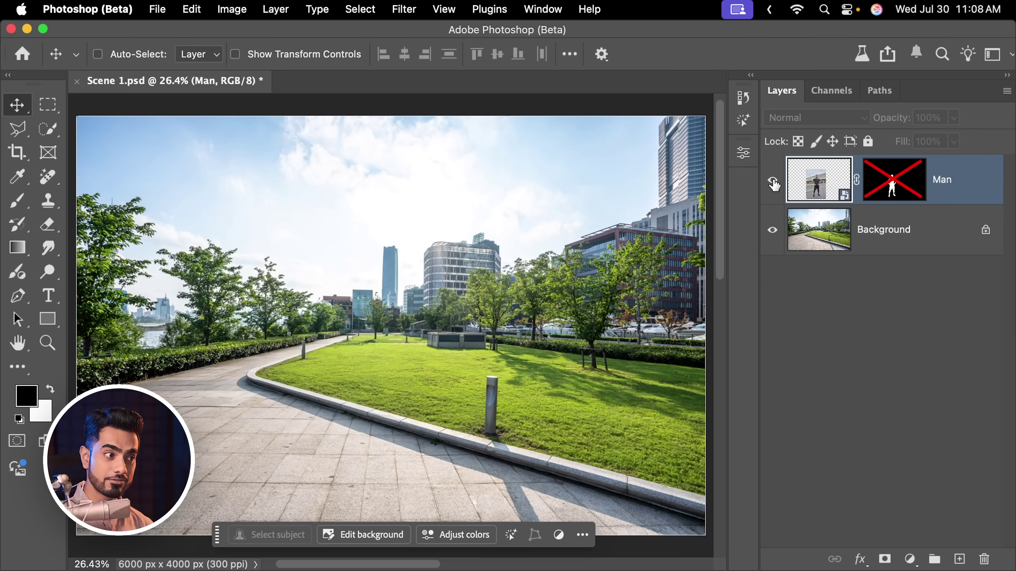
- Show the Man layer with its mask enabled and harmonize him with the park background
left_click(773, 181)
left_click(892, 184, "shift")
left_click(889, 188, "shift")
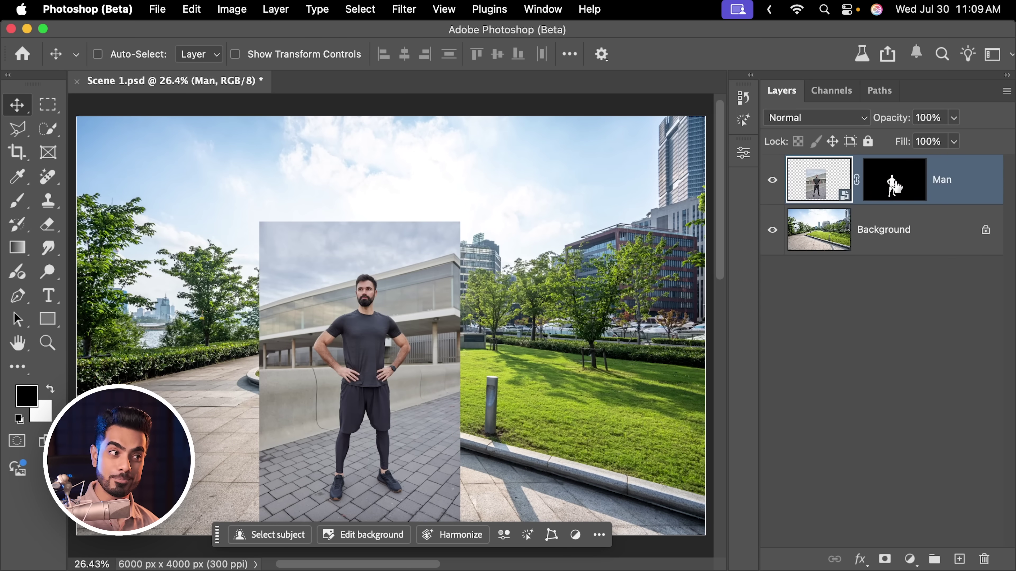
left_click(895, 186, "shift")
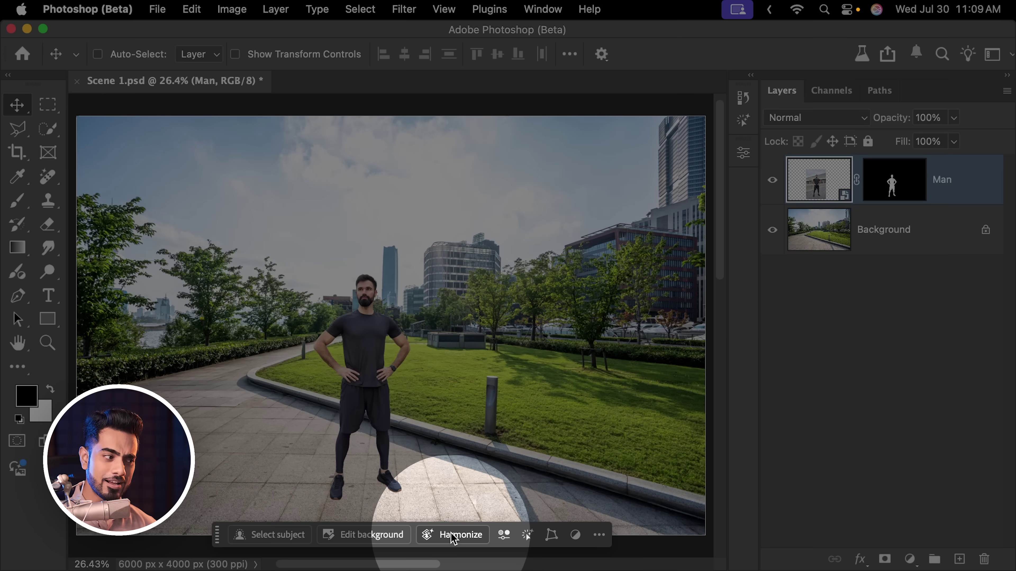
left_click(452, 535)
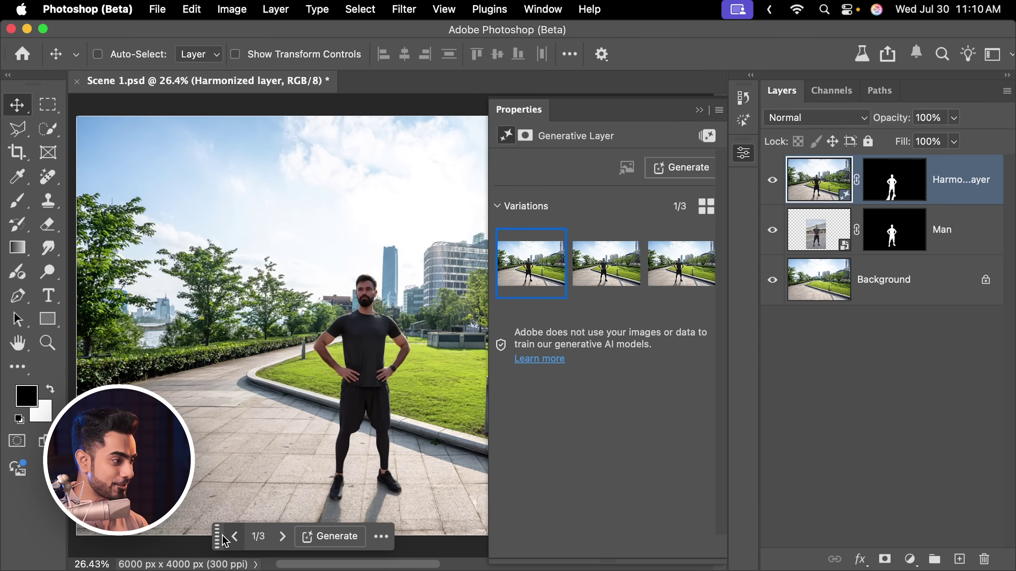
left_click_drag(226, 541, 230, 561)
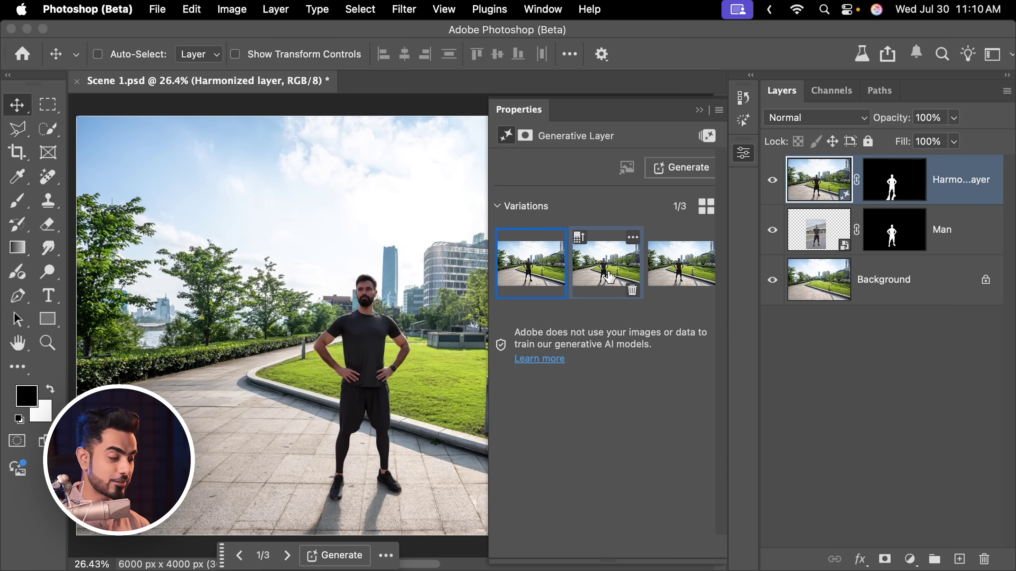
- Pick Harmonize variation 2 for the man, then disable the Harmonized layer's mask
left_click(606, 277)
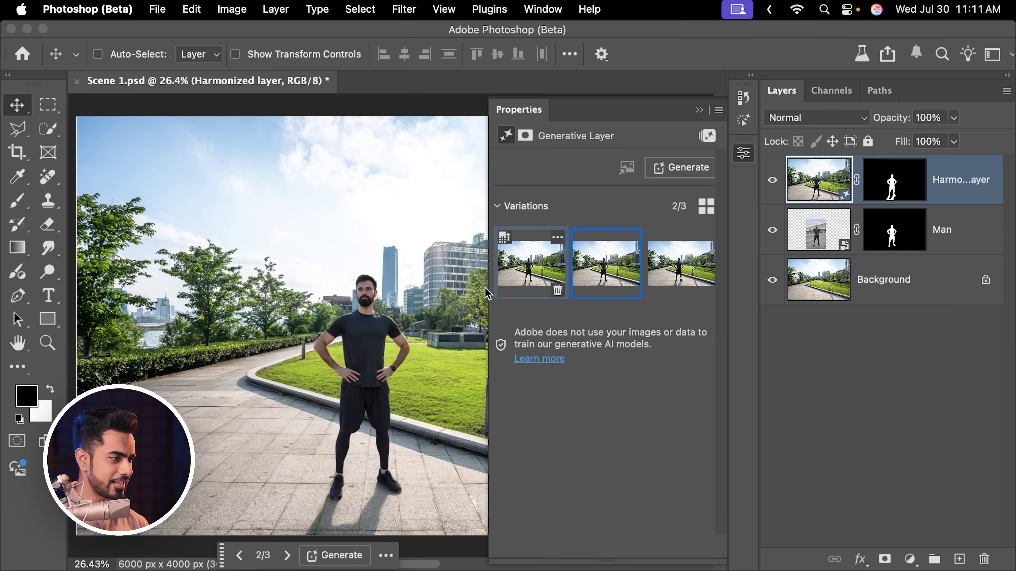
left_click_drag(364, 306, 461, 272)
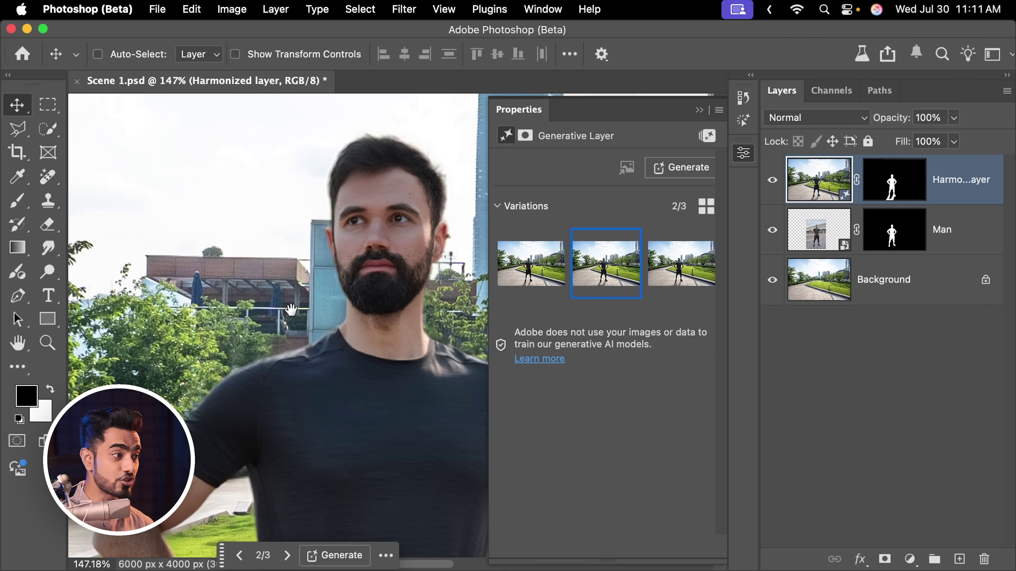
left_click_drag(290, 309, 201, 305)
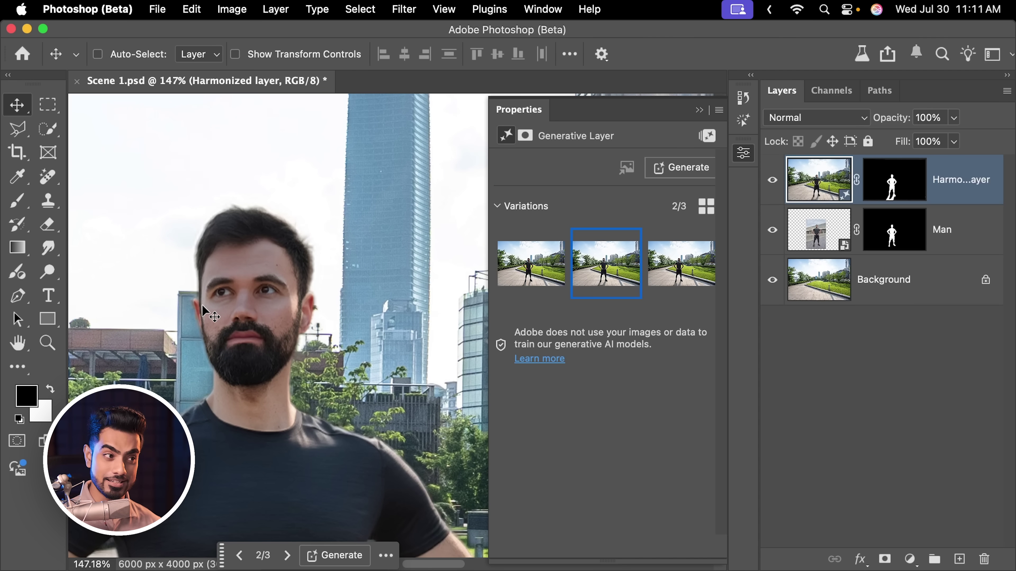
left_click(893, 188, "shift")
- Inspect the man up close and target the Harmonized layer's mask with Cmd+Backslash
scroll(358, 331, "right", 5)
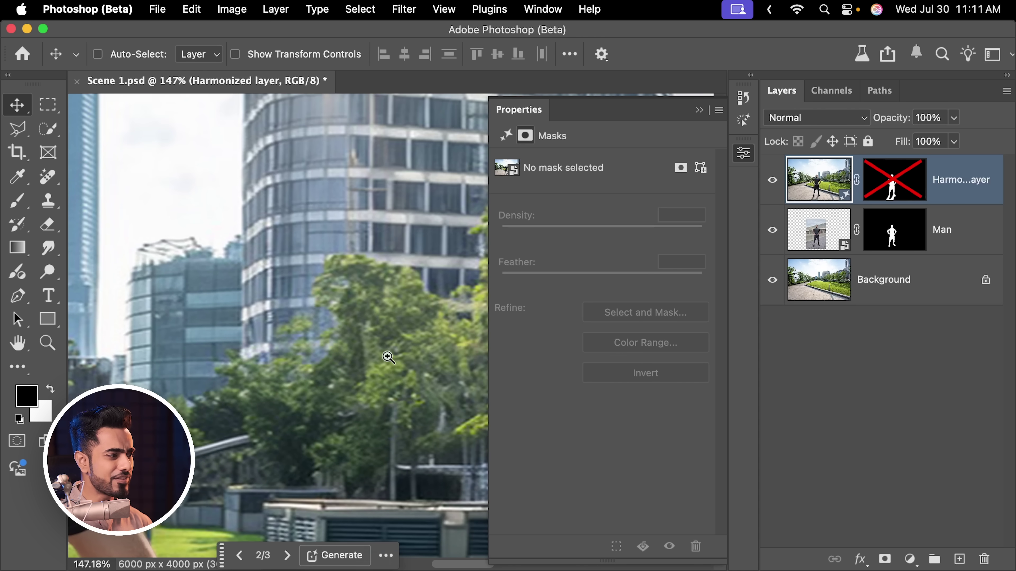
scroll(386, 354, "up", 3)
scroll(215, 299, "left", 10)
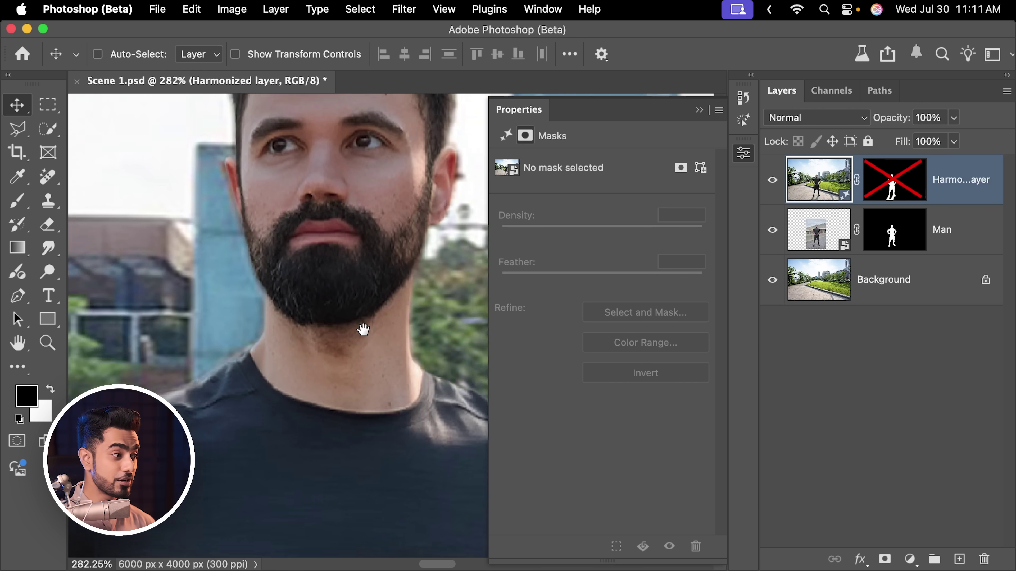
scroll(207, 341, "right", 6)
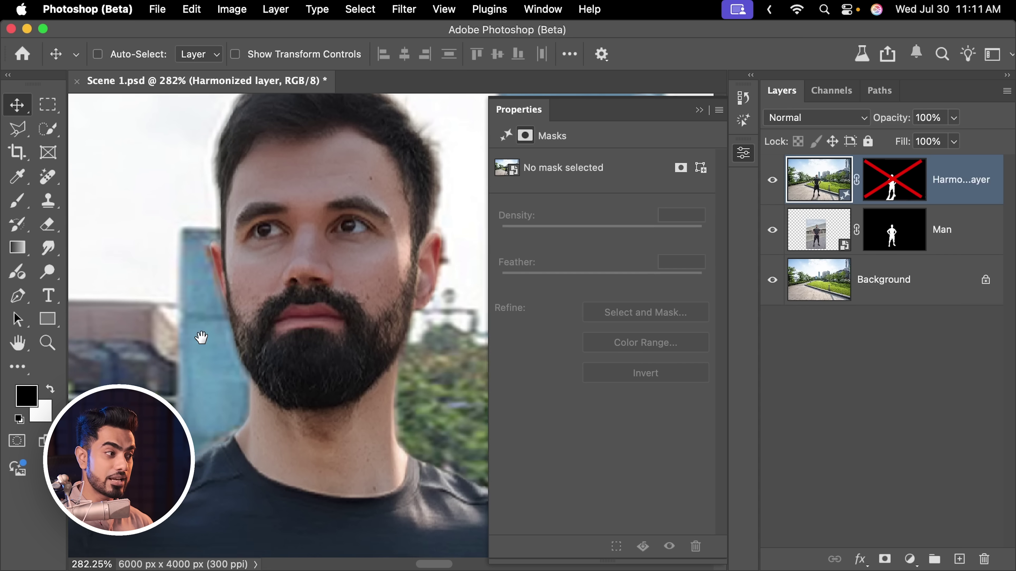
scroll(354, 326, "down", 3)
scroll(369, 327, "right", 2)
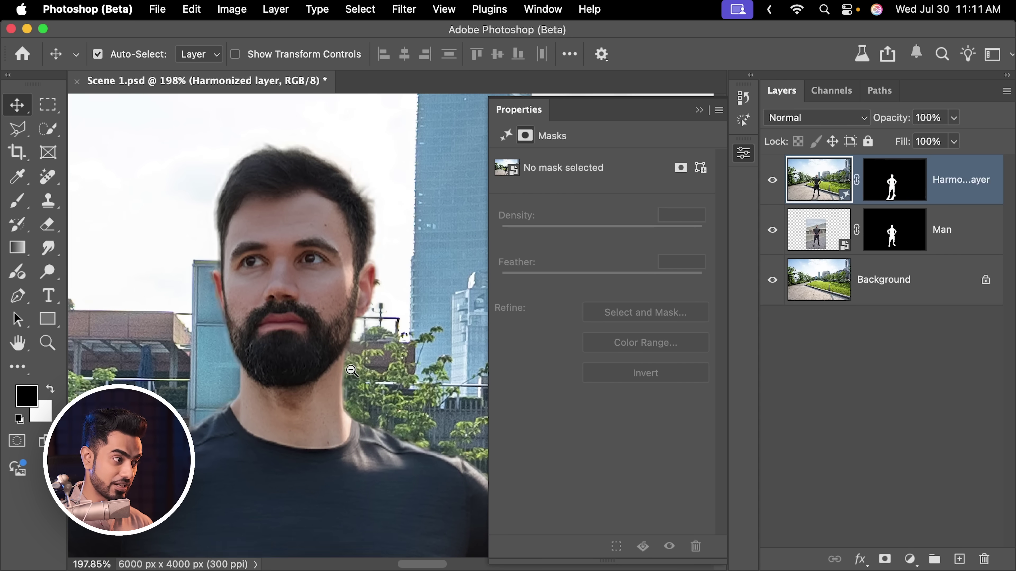
scroll(343, 372, "down", 3)
scroll(337, 267, "down", 5)
scroll(337, 267, "down", 1)
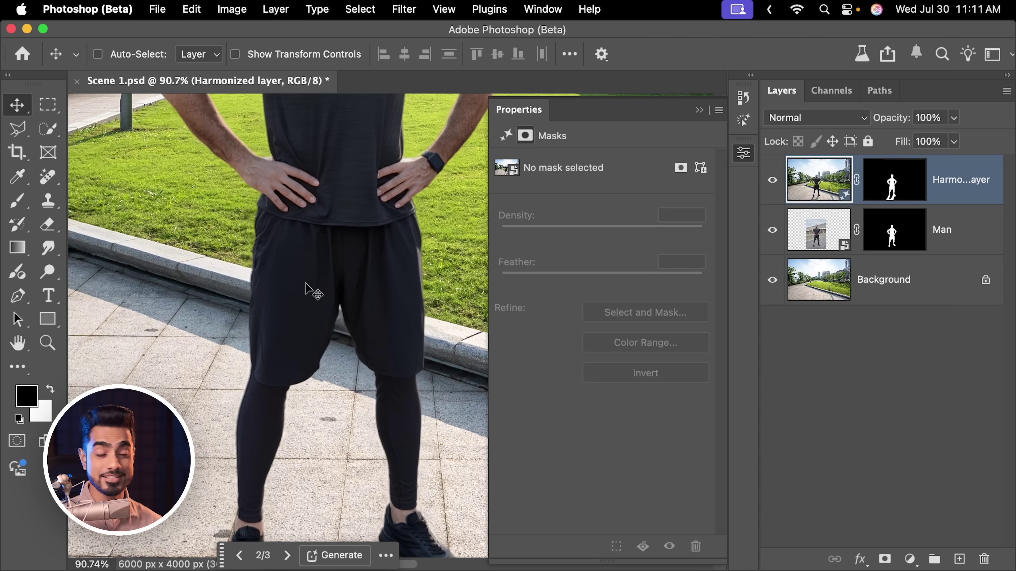
scroll(348, 332, "down", 5)
scroll(324, 268, "left", 2)
key("super+backslash")
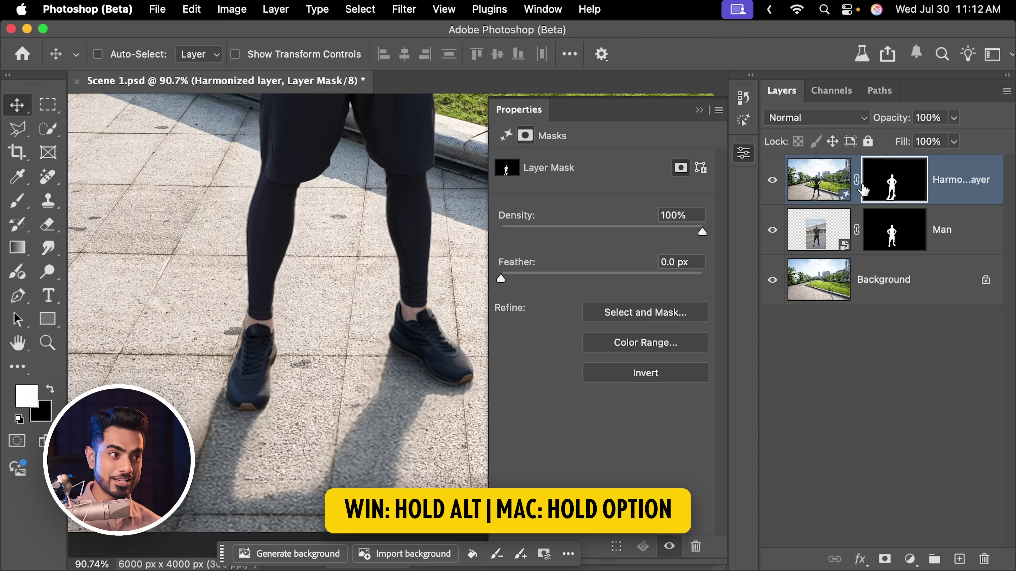
- View the Harmonized layer's mask on its own, then return to the normal photo view
left_click(885, 188, "alt")
scroll(422, 378, "up", 10)
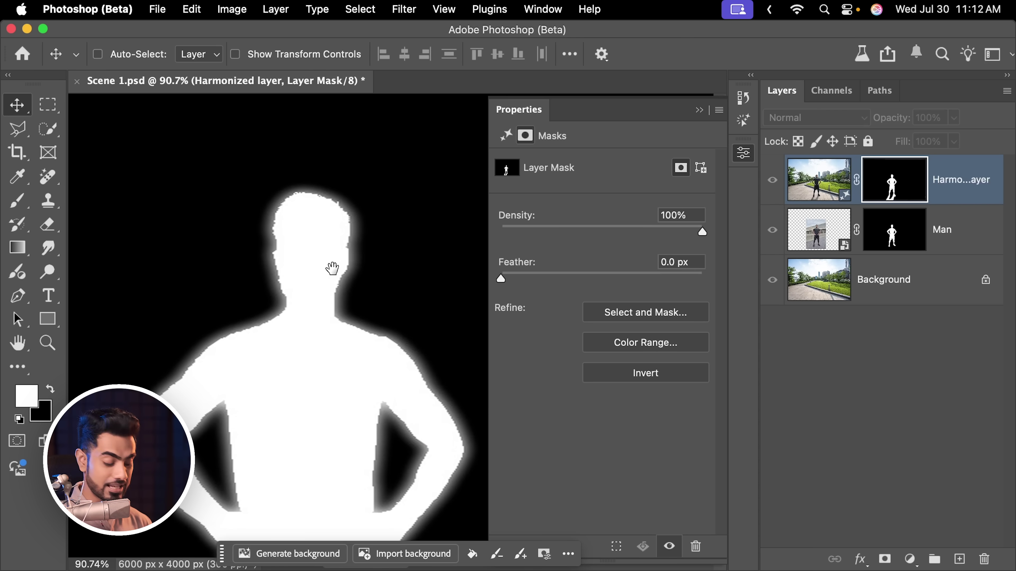
left_click(896, 187, "alt")
- Close the Properties panel and toggle the Harmonized layer off and on to compare
left_click(700, 111)
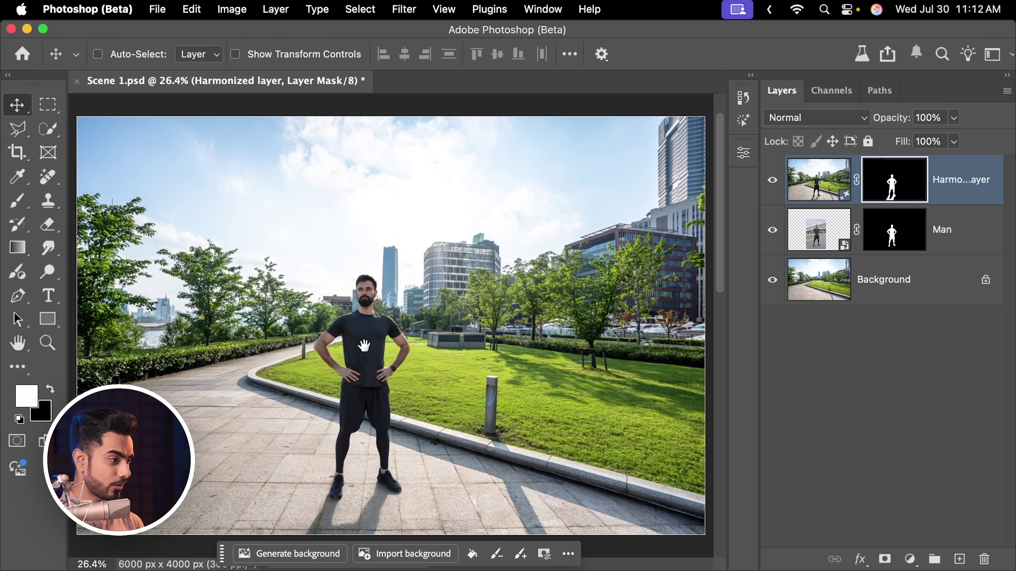
scroll(364, 345, "up", 3)
scroll(591, 196, "down", 2)
left_click(772, 181)
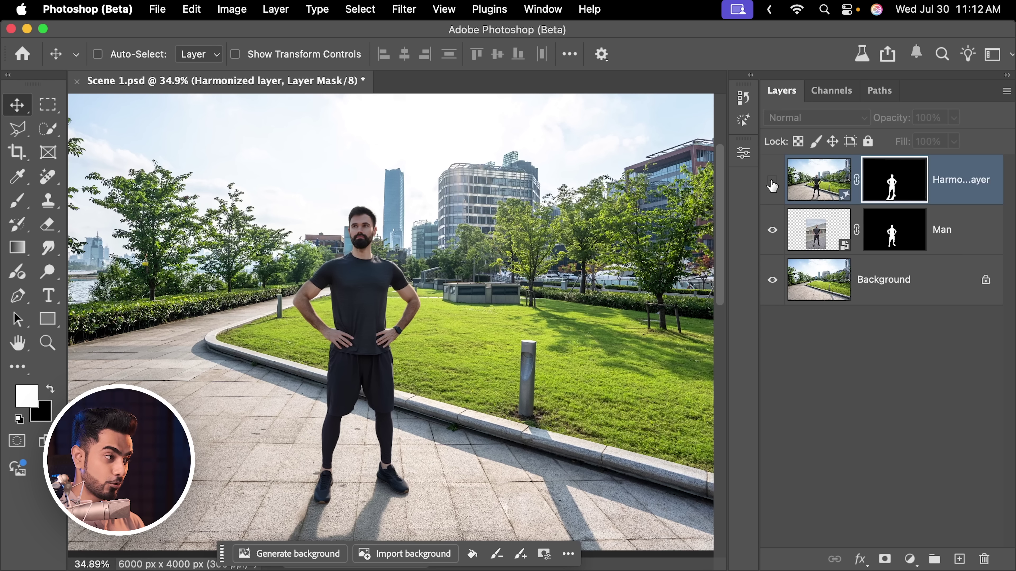
left_click(773, 181)
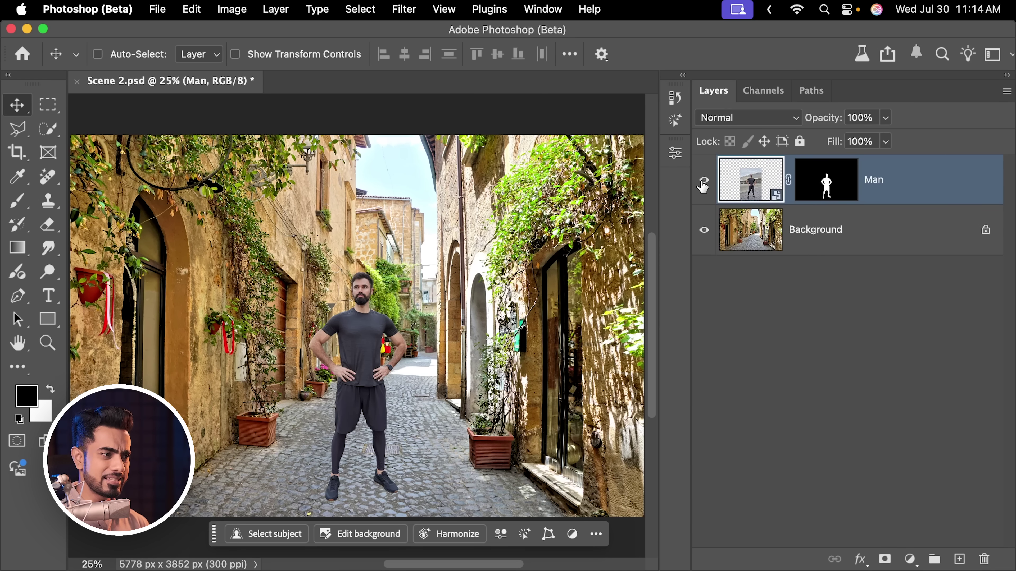
- Check the alley by toggling the Man layer, then harmonize the man with the background
left_click(704, 185)
left_click(704, 185)
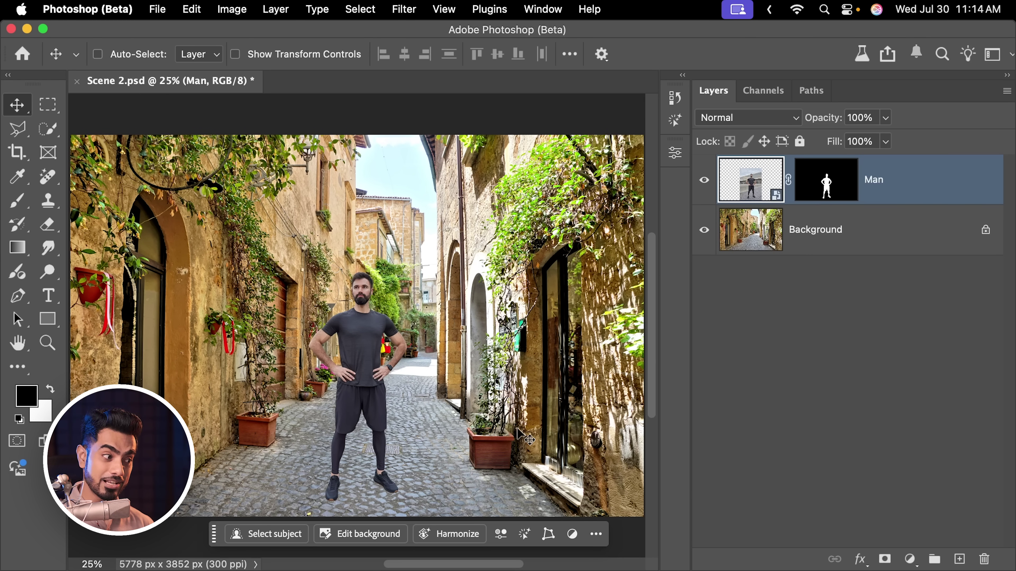
left_click(444, 534)
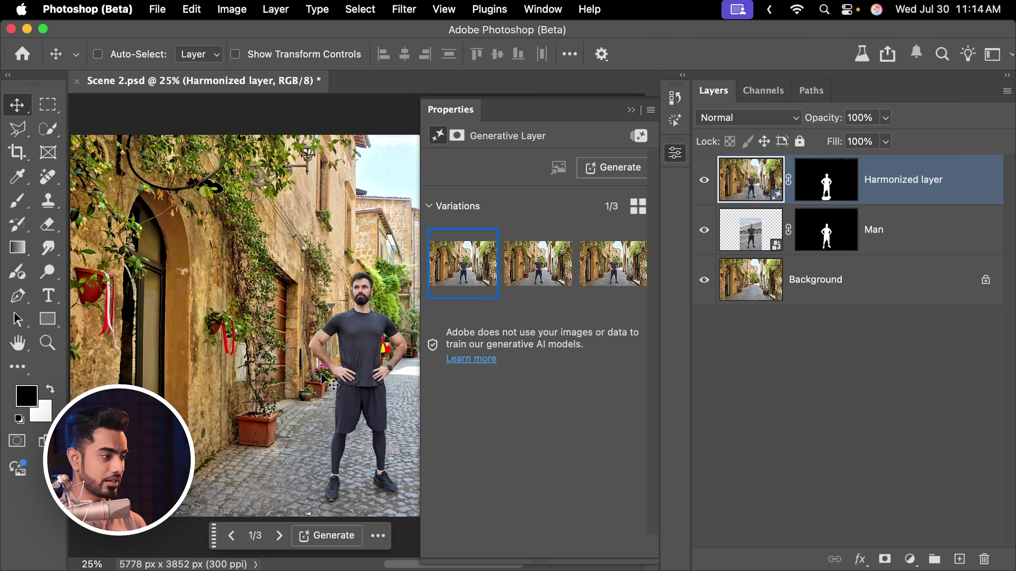
scroll(334, 297, "up", 3)
left_click_drag(334, 297, 319, 289)
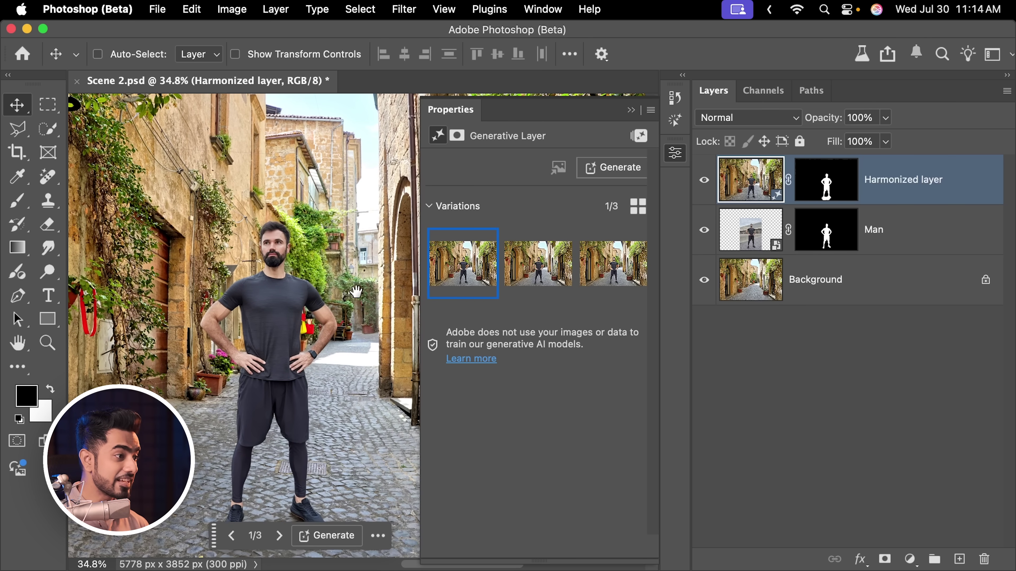
- Collapse Properties, fit the image on screen, and re-enable the Car layer's mask
scroll(572, 274, "down", 2)
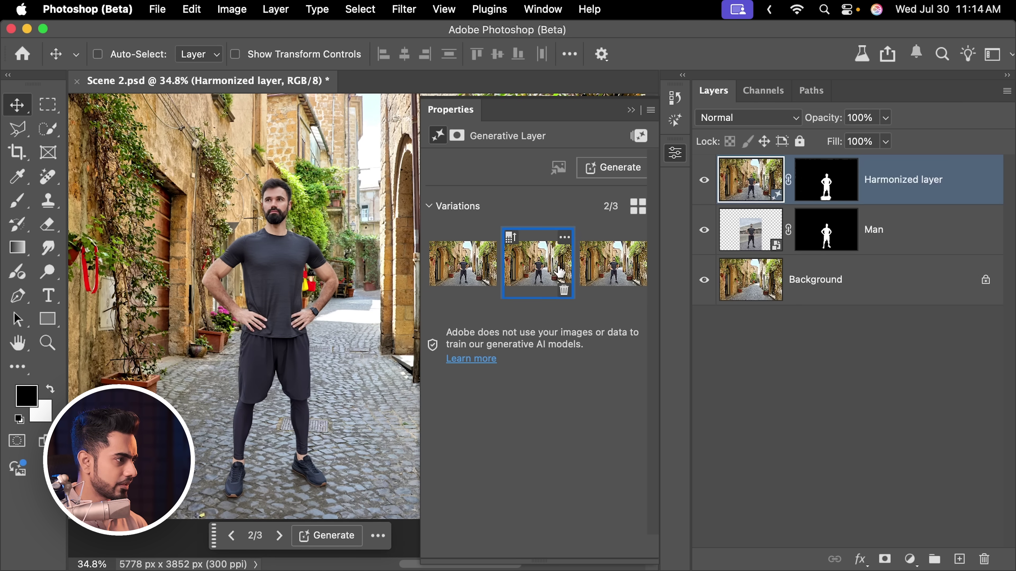
left_click(630, 109)
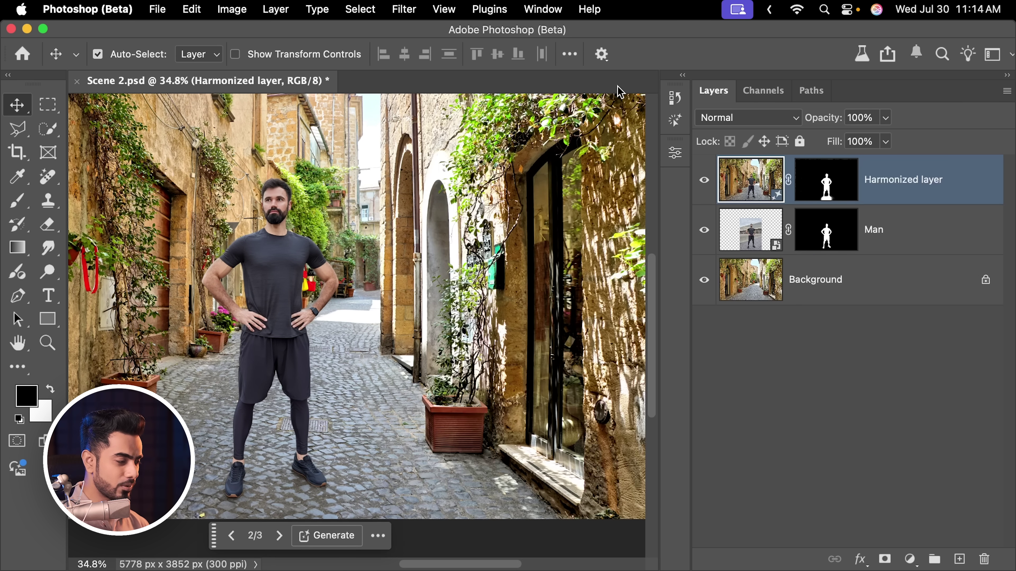
key("super+0")
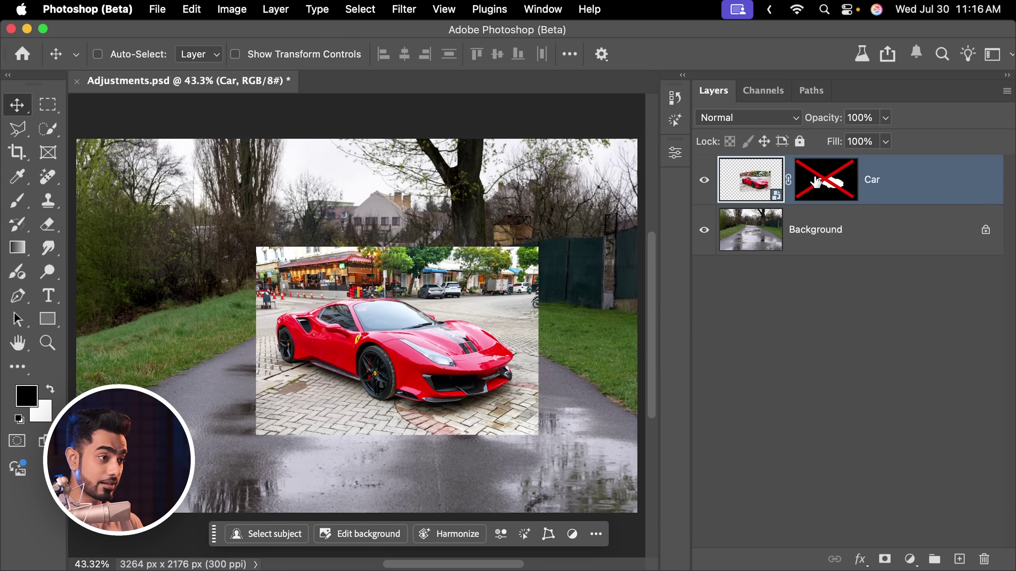
left_click(816, 183, "shift")
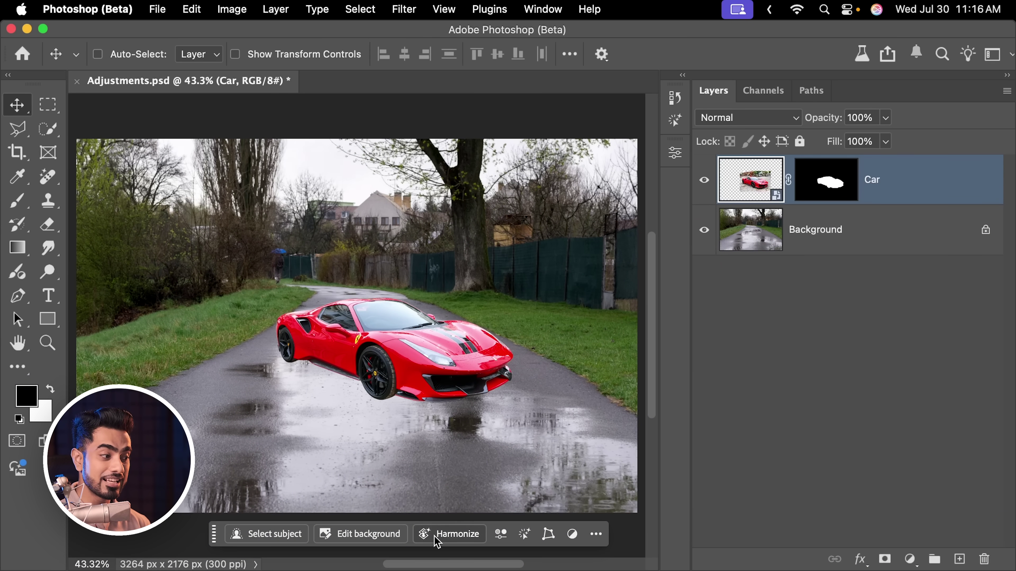
- Harmonize the car with the wet road using variation 2 and collapse Properties
left_click(440, 535)
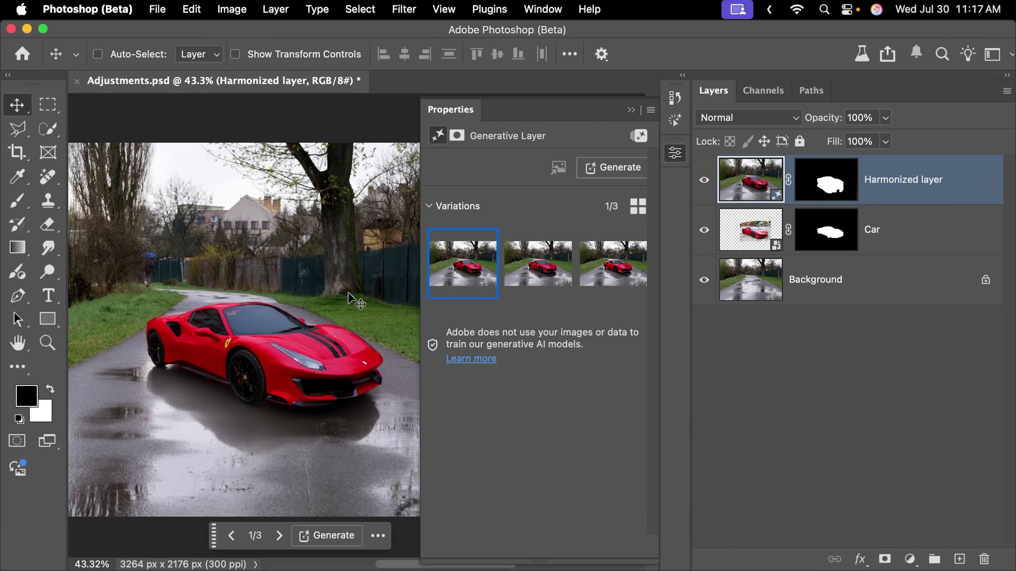
left_click(541, 272)
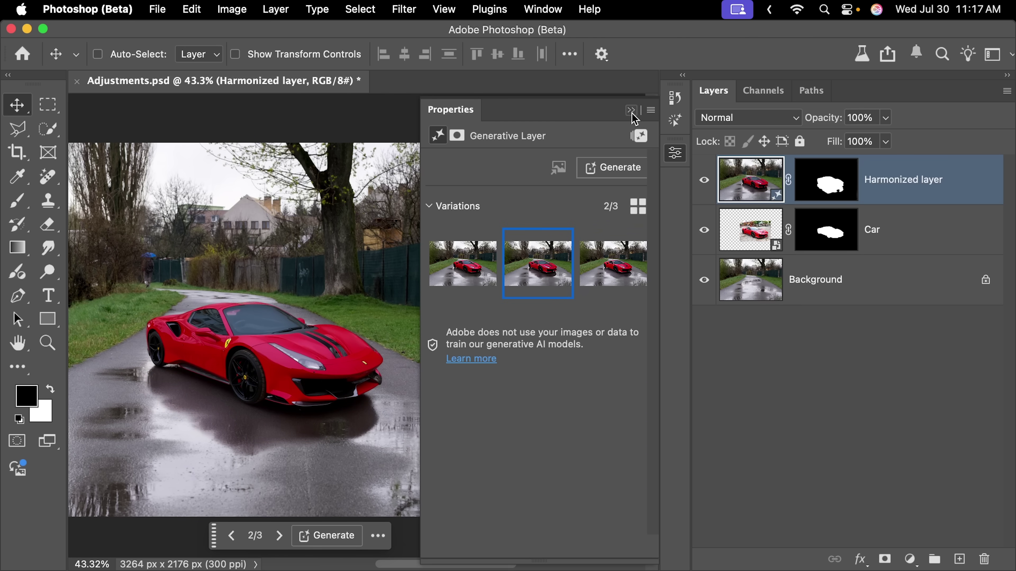
left_click(631, 110)
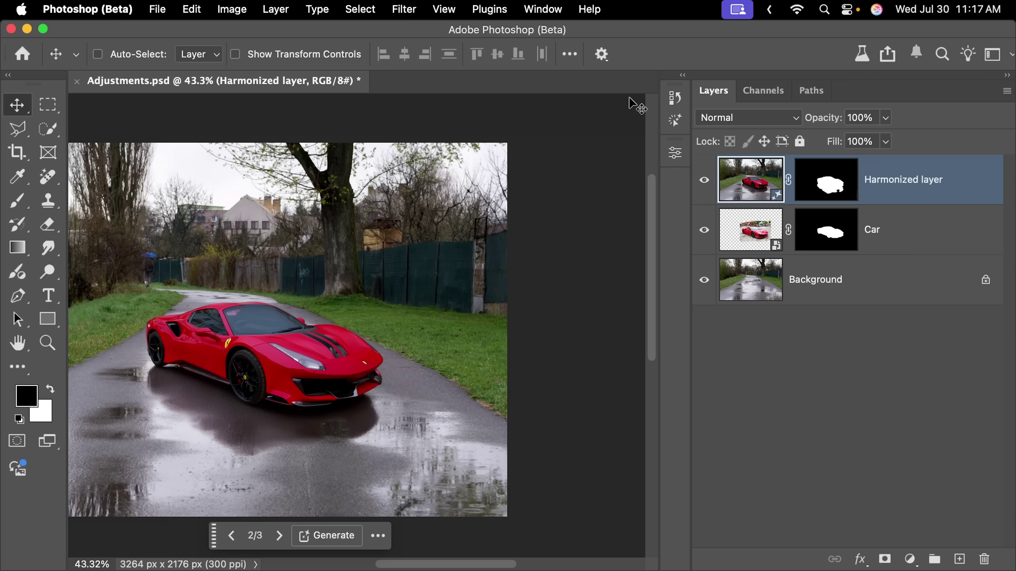
- Hide and show the car's Harmonized layer to compare with the original
left_click(704, 182)
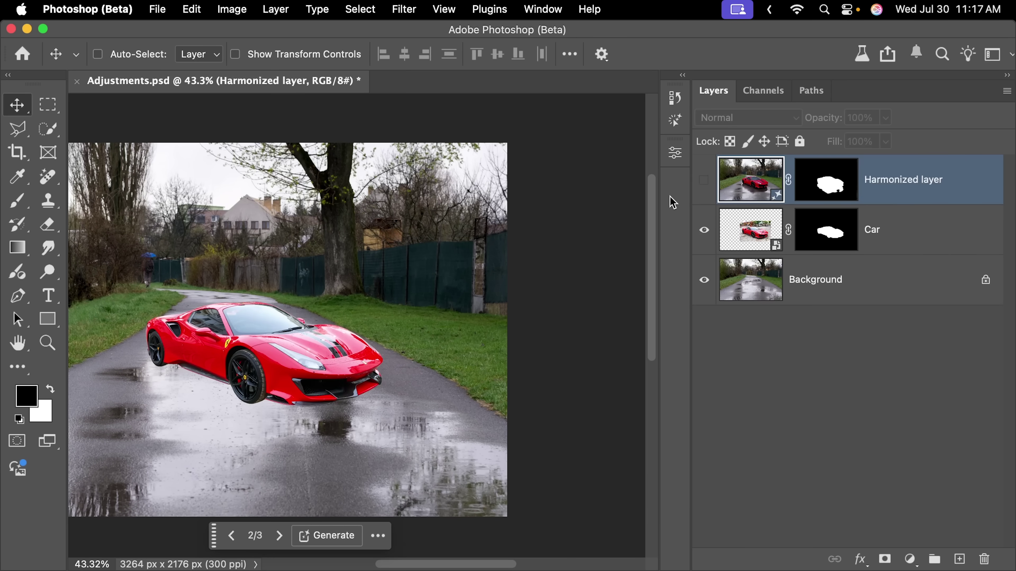
scroll(296, 303, "left", 3)
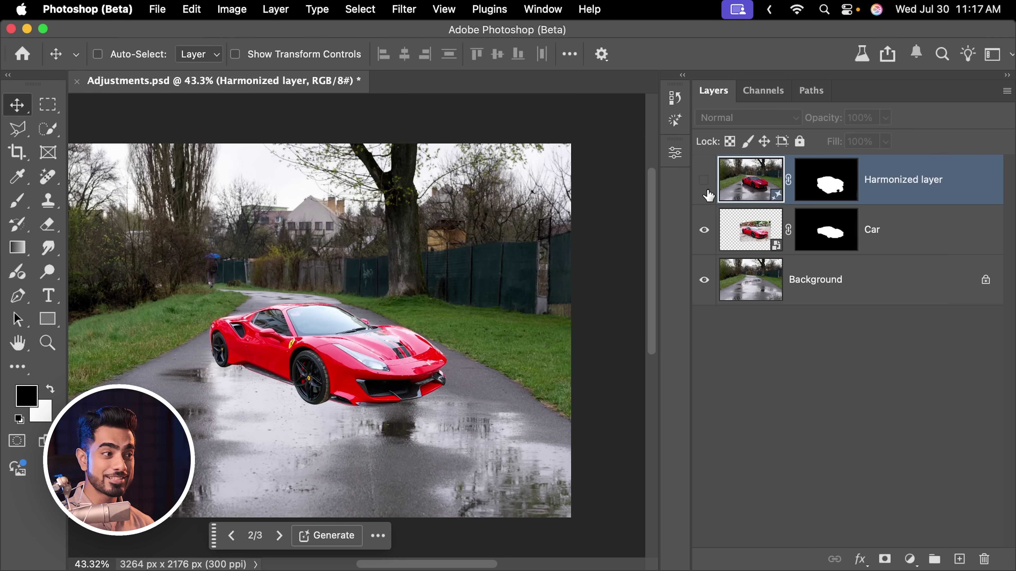
left_click(704, 180)
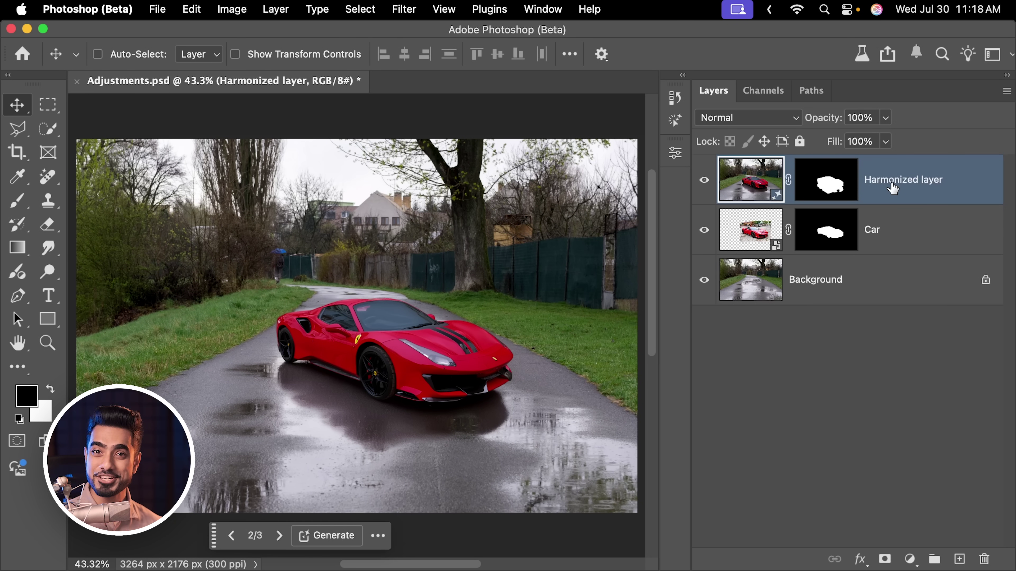
key("super+g")
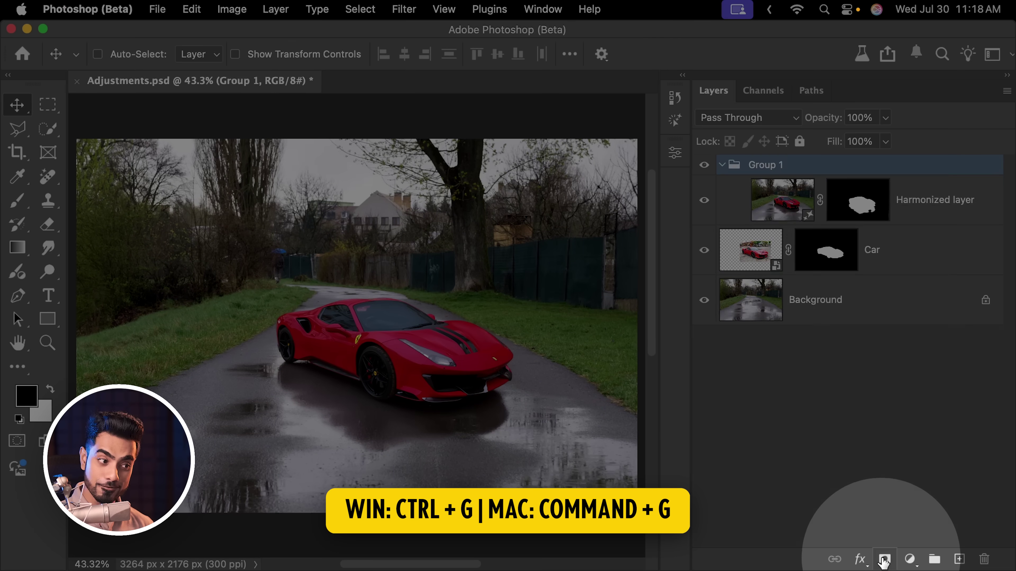
left_click(884, 559)
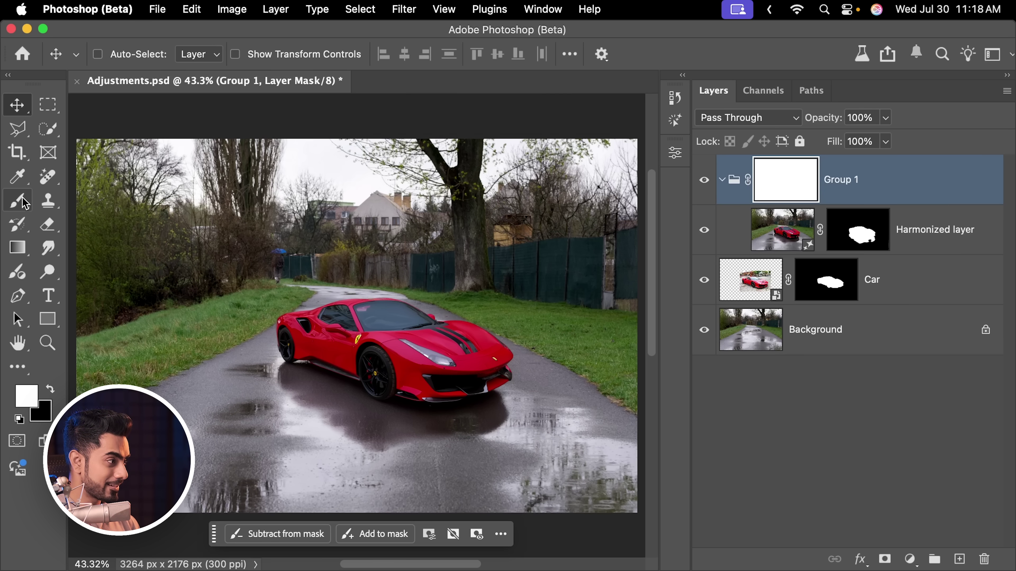
left_click(25, 204)
key("x")
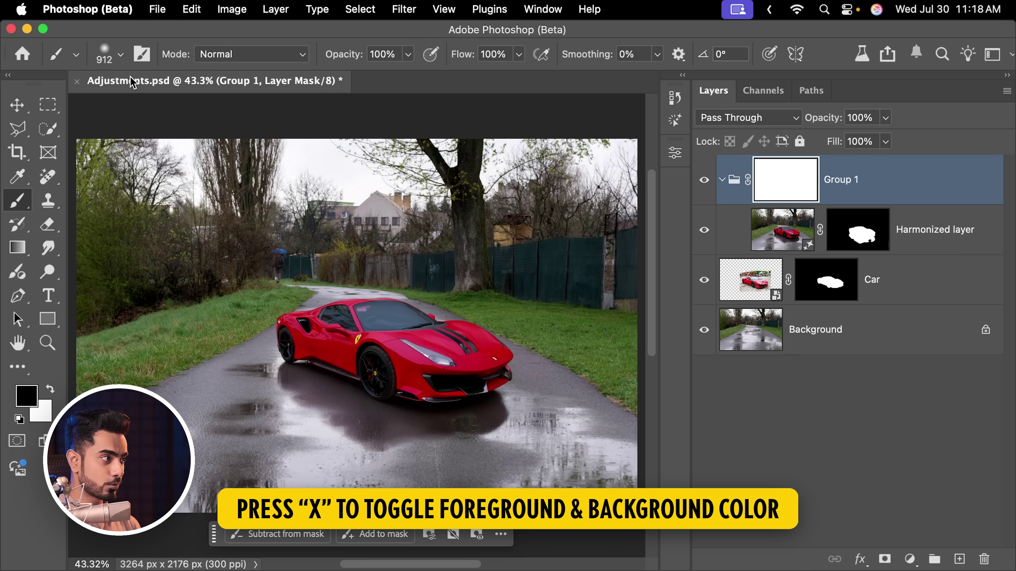
left_click(115, 59)
key("Return")
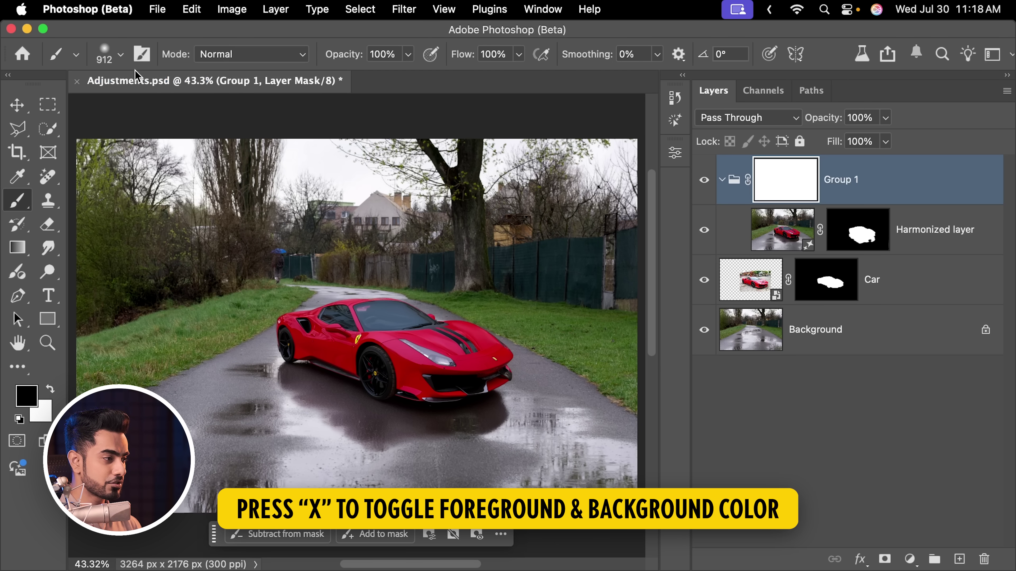
scroll(402, 276, "up", 3)
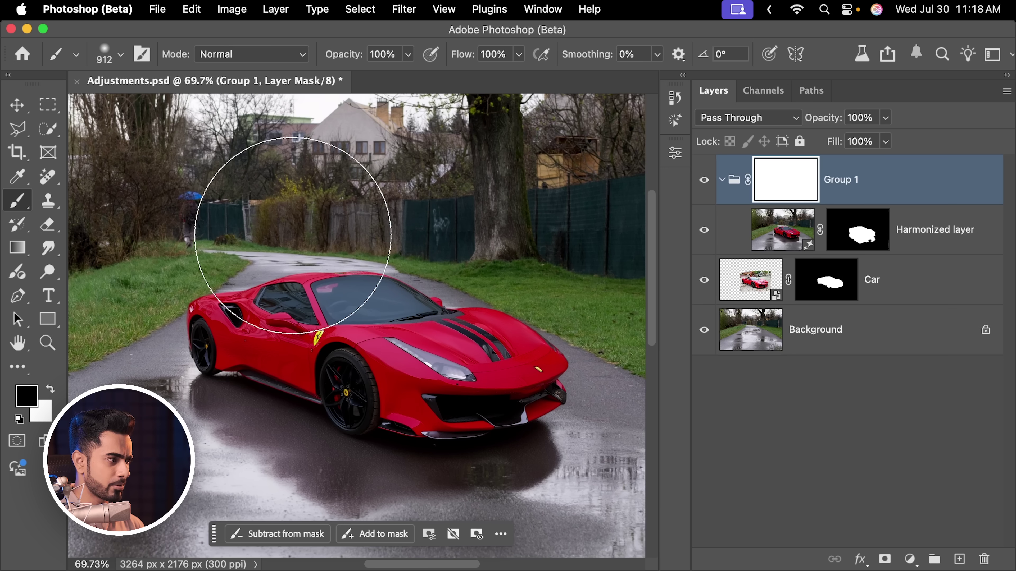
mouse_move(372, 243)
left_mouse_down()
mouse_move(435, 243)
mouse_move(497, 299)
mouse_move(541, 293)
mouse_move(560, 245)
mouse_move(397, 184)
mouse_move(322, 170)
left_mouse_up()
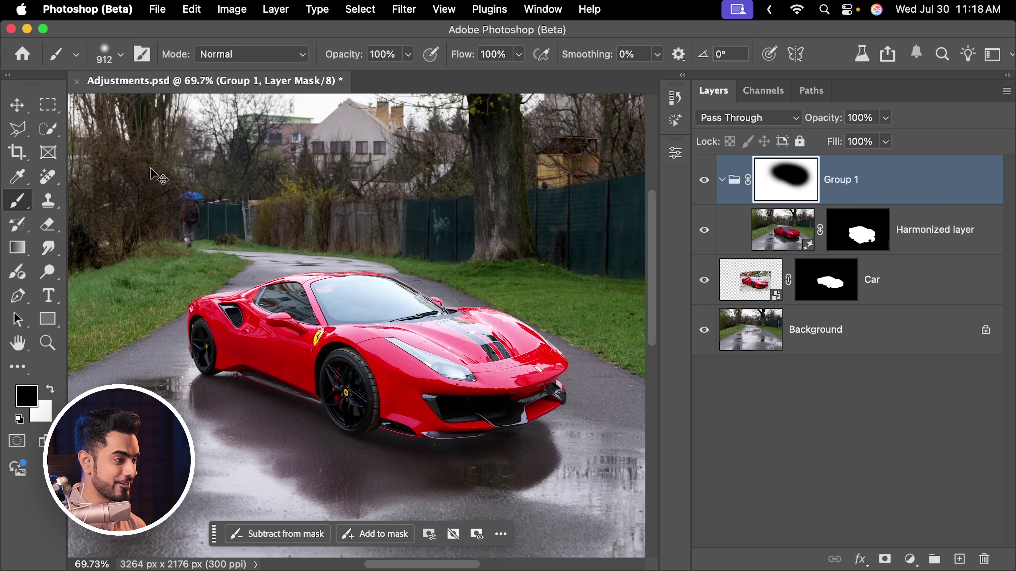
scroll(151, 174, "down", 3)
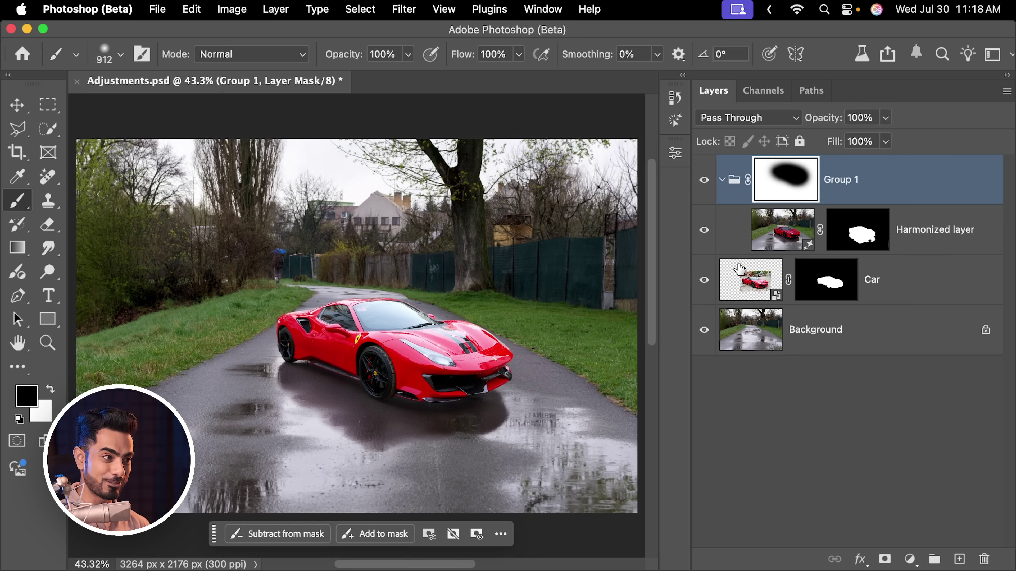
left_click(704, 182)
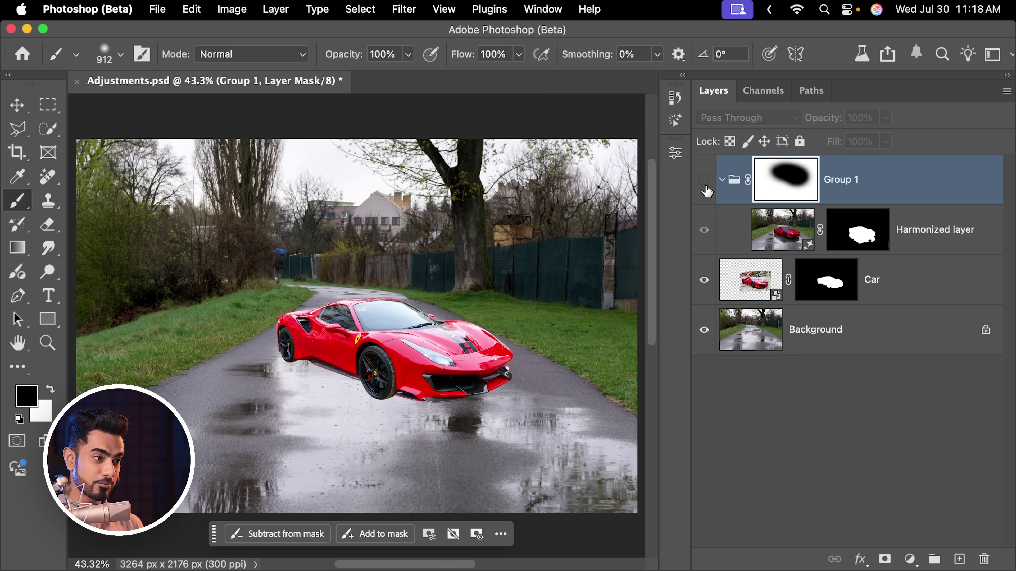
left_click(821, 294, "shift")
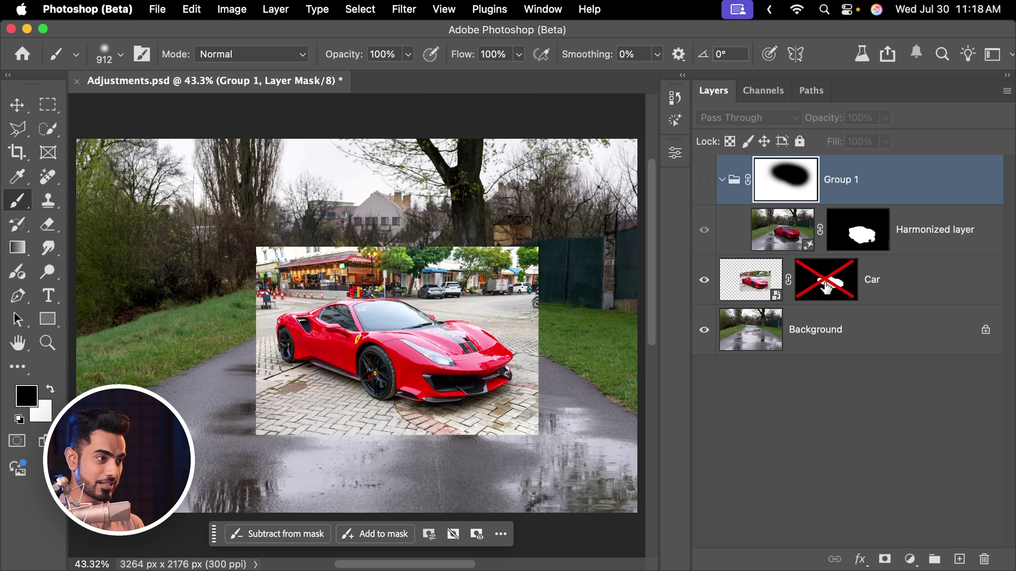
left_click(826, 288, "shift")
left_click(704, 181)
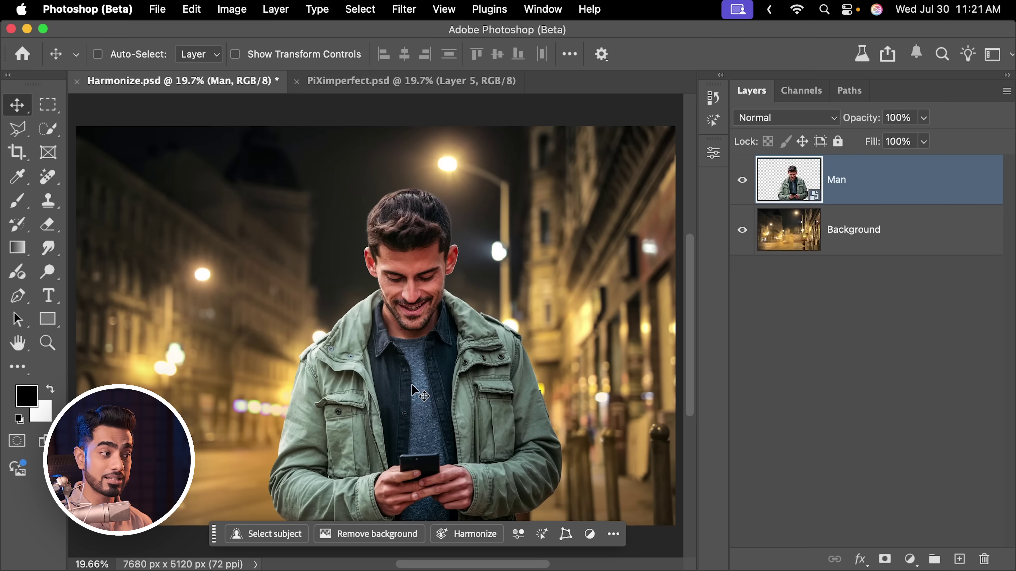
- Harmonize the man with the night street, settling on variation 2 after previewing variation 3
left_click(475, 534)
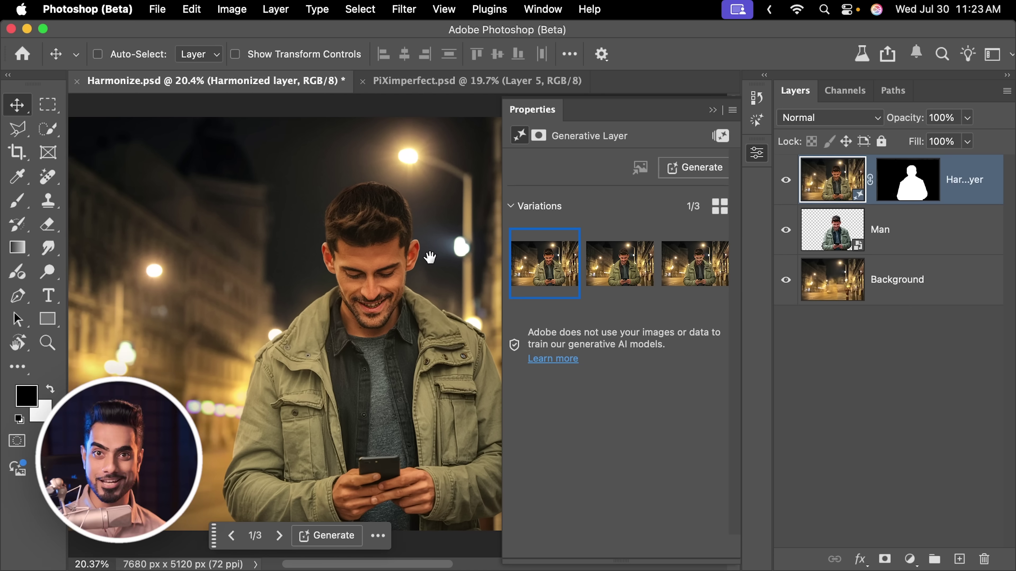
scroll(430, 257, "down", 4)
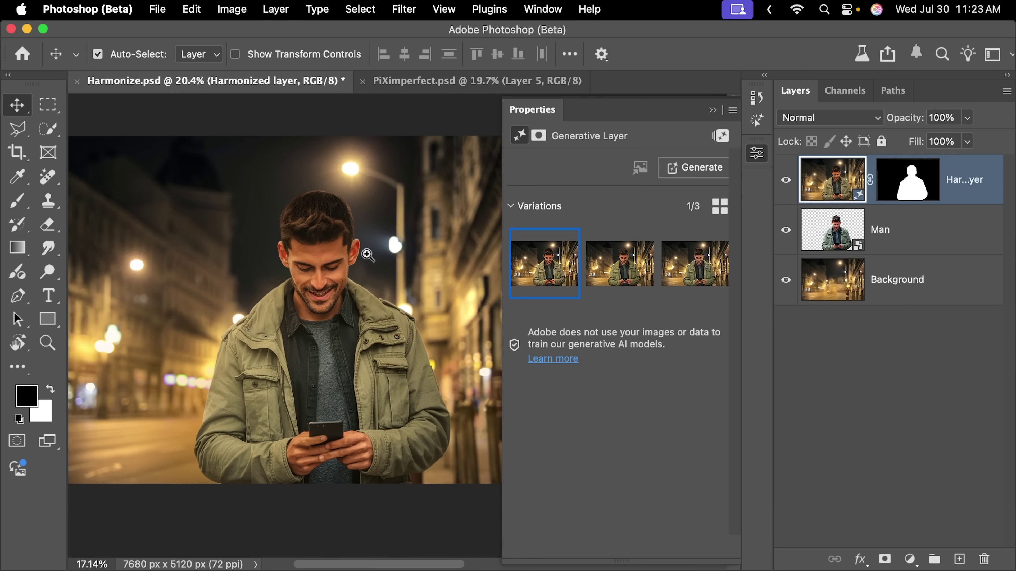
left_click(624, 269)
left_click(685, 272)
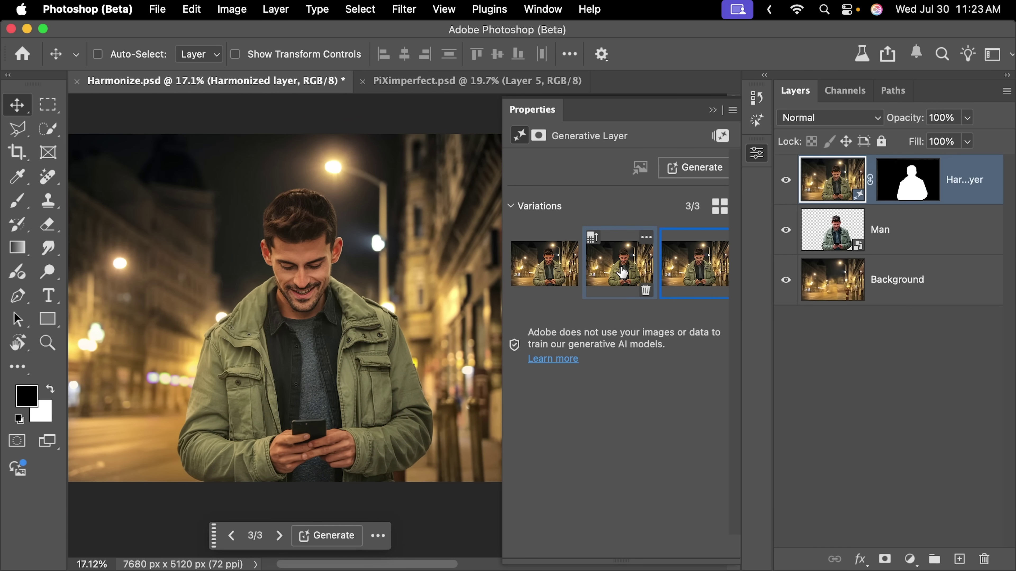
left_click(623, 275)
left_click(712, 110)
key("super+0")
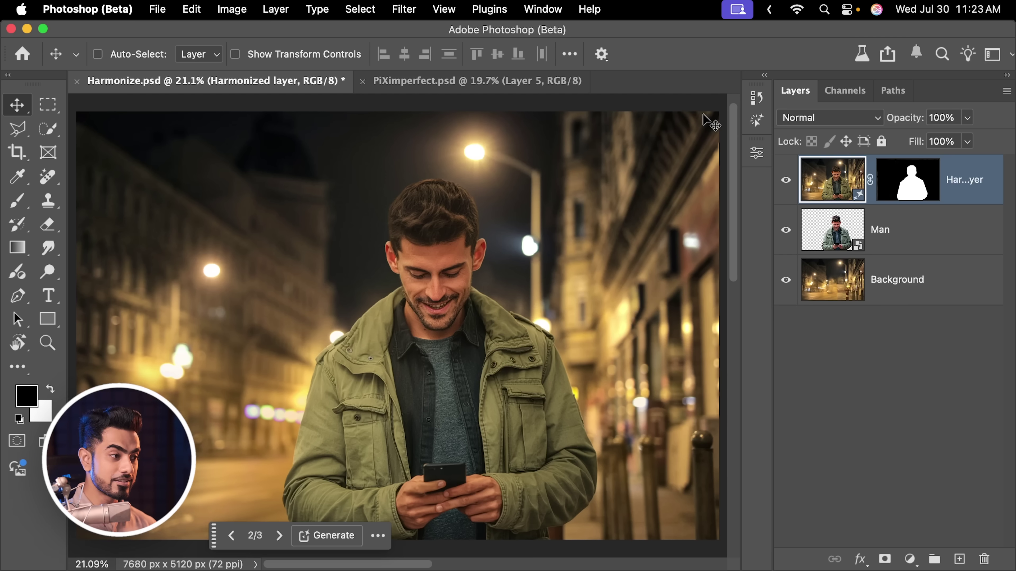
- Toggle the harmonized man off and on, then switch to PiXimperfect.psd fitted to the window
left_click(786, 185)
left_click(786, 185)
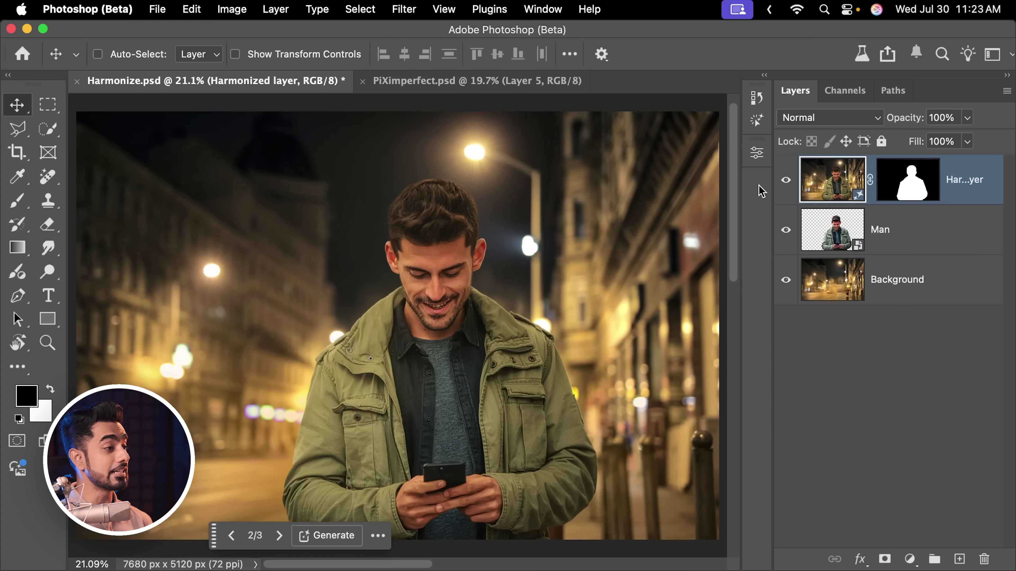
left_click(420, 84)
key("super+0")
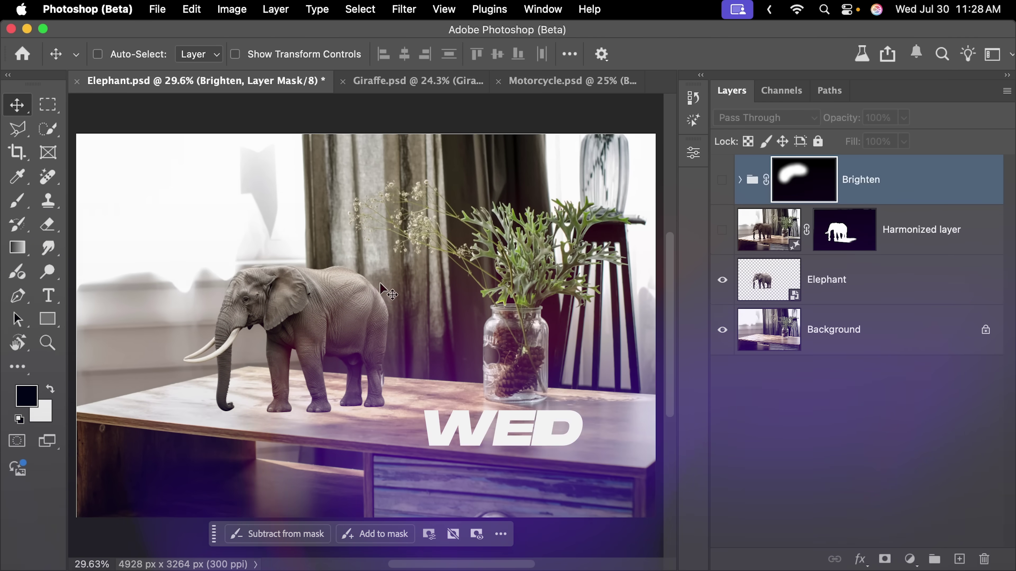
- Toggle the Elephant layer off and on, then turn on its Harmonized layer
scroll(383, 305, "up", 3)
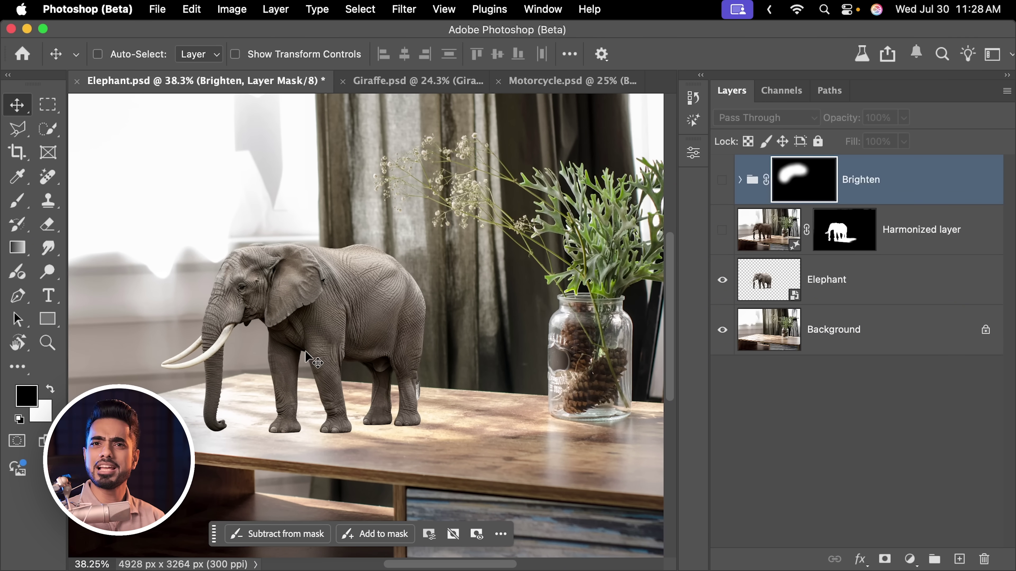
left_click(723, 279)
left_click(721, 281)
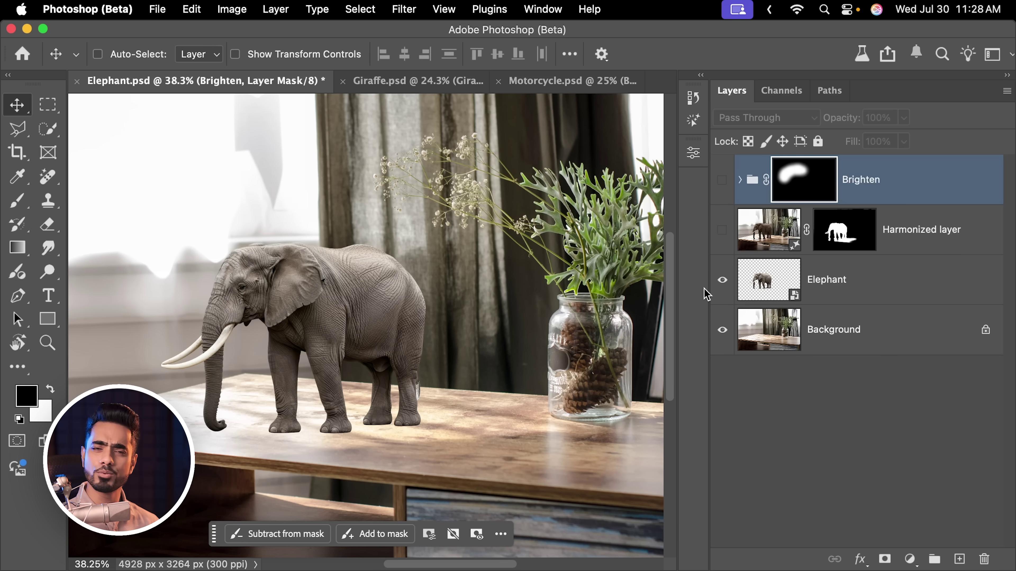
scroll(283, 351, "up", 2)
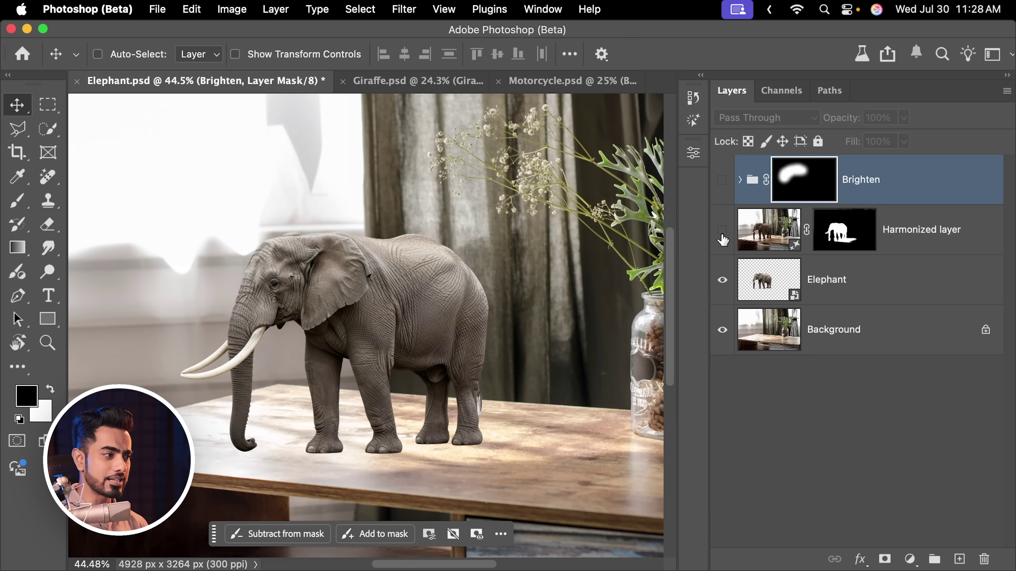
left_click(722, 230)
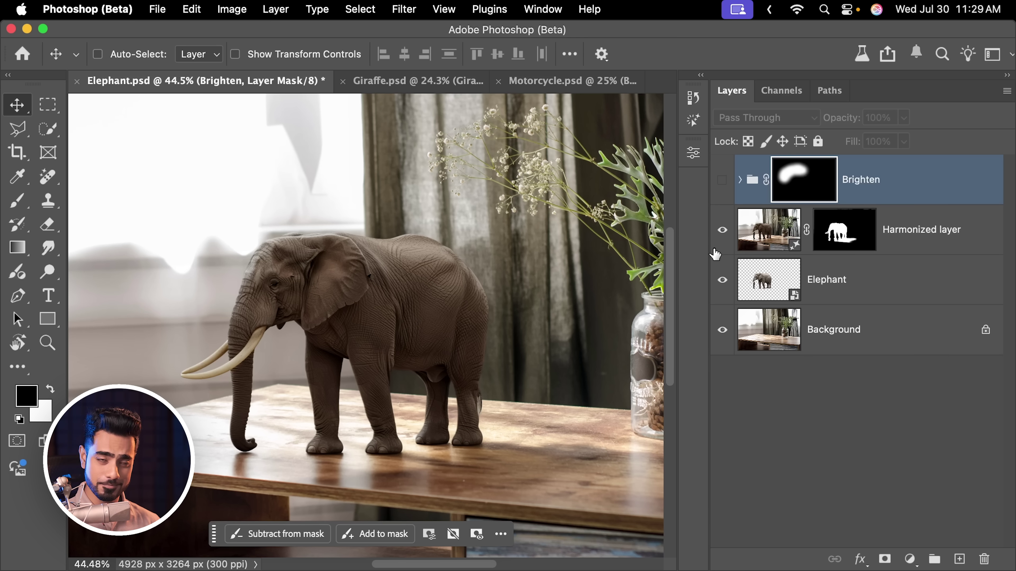
- Bring the whole elephant into view, expand the Brighten group to reveal Curves 1, and turn it on
scroll(335, 431, "up", 5)
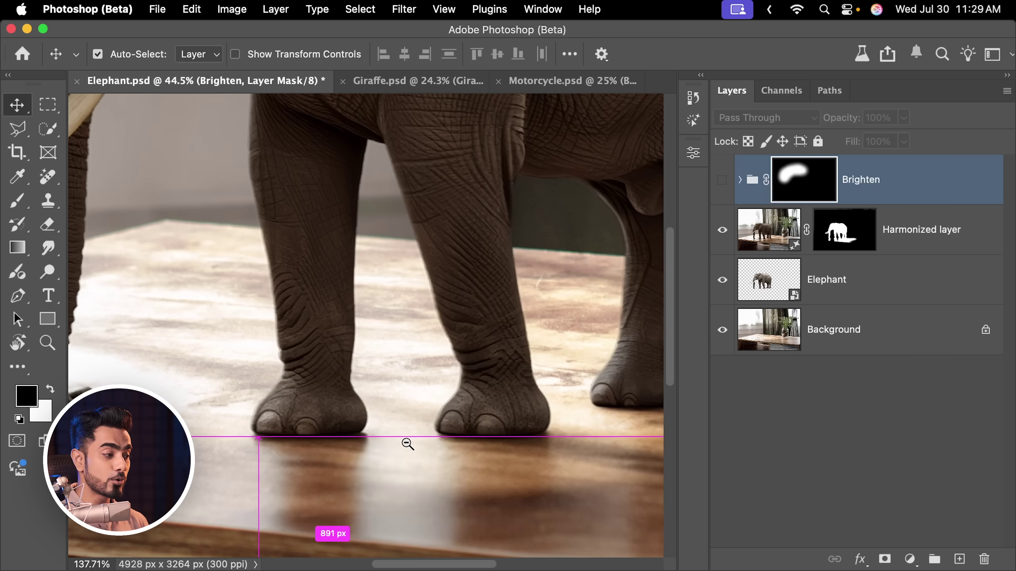
scroll(578, 404, "left", 5)
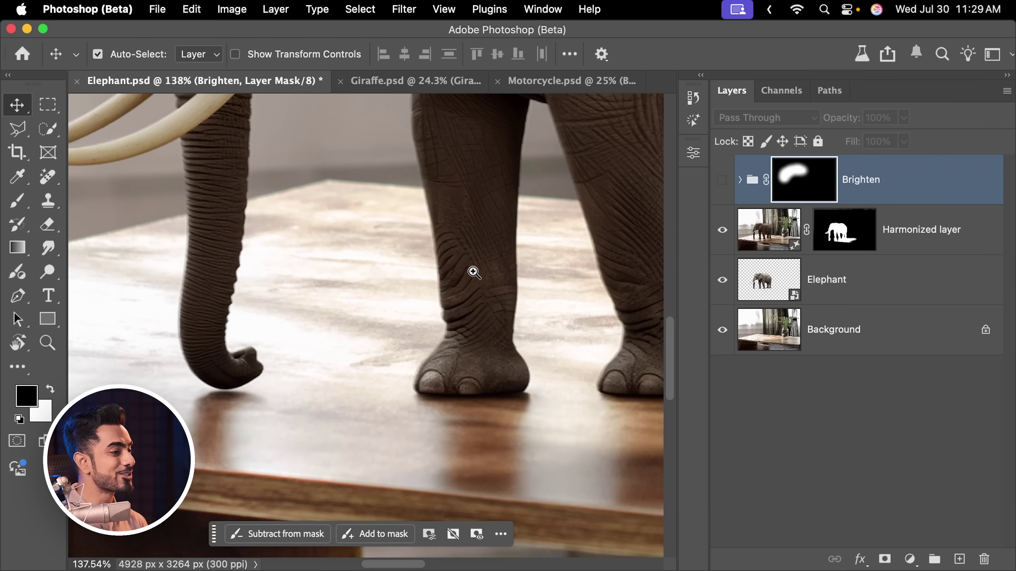
scroll(471, 272, "down", 4)
left_click_drag(462, 227, 390, 347)
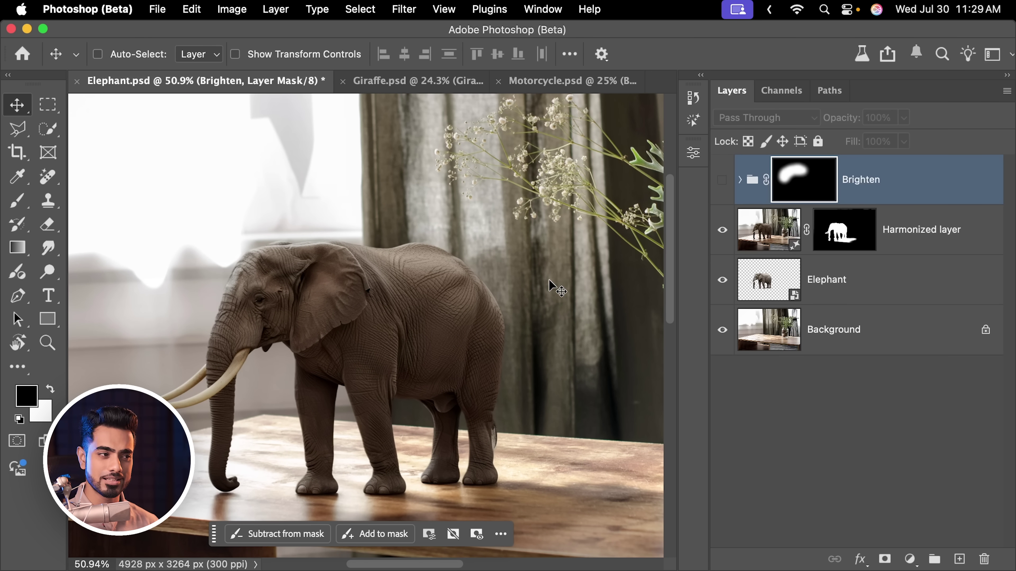
left_click(741, 180)
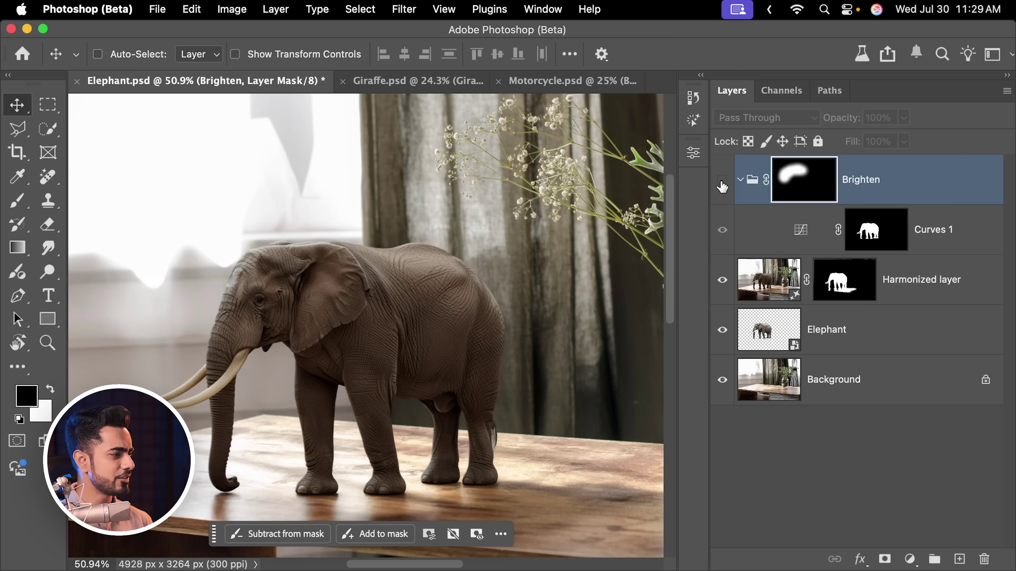
left_click(722, 184)
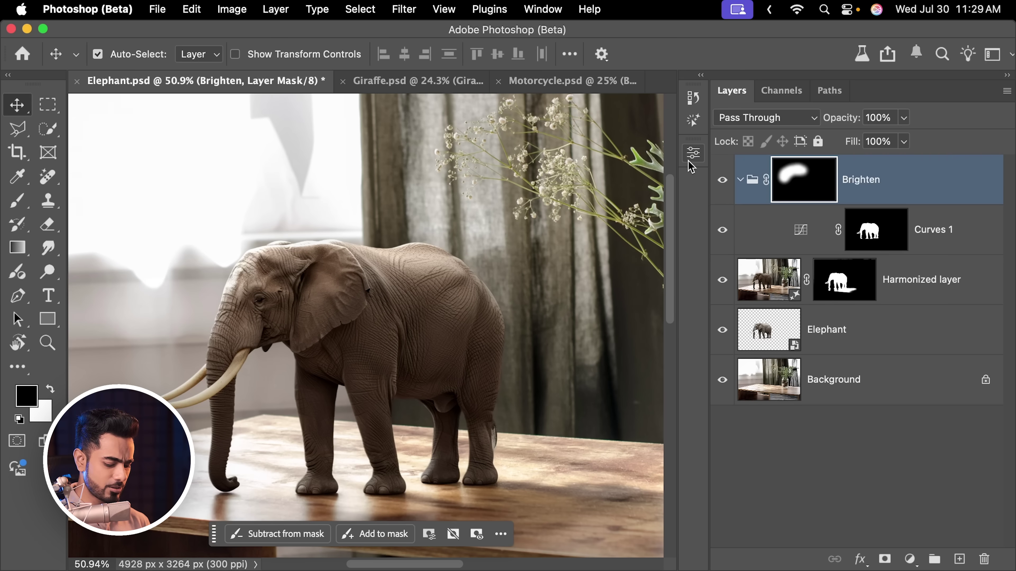
- Fit the image and hide then show Brighten, Curves 1 and Harmonized to compare
key("super+0")
left_click_drag(722, 180, 720, 277)
left_click_drag(722, 181, 722, 280)
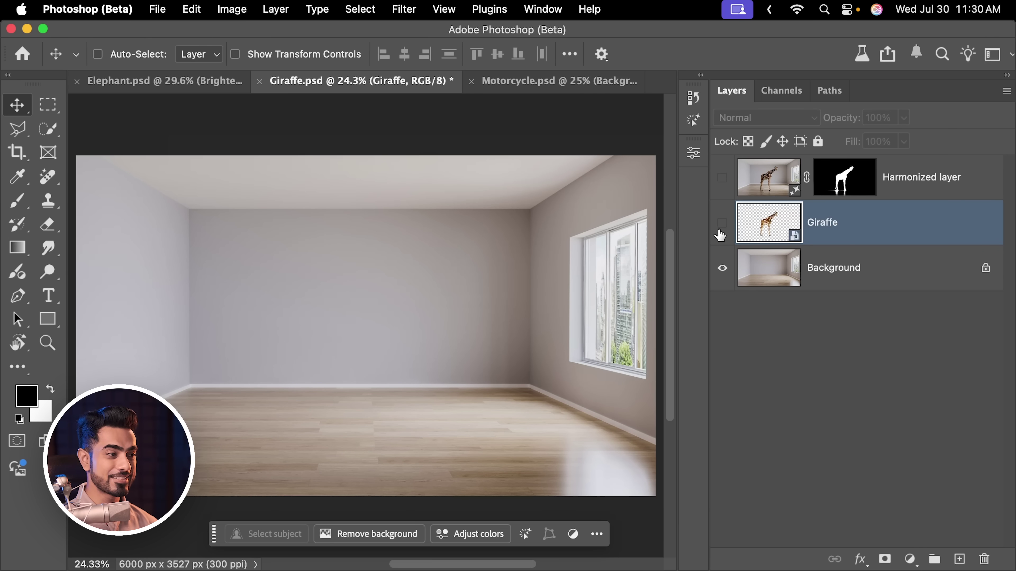
- Show the Giraffe layer and its Harmonized layer, then fit the whole room on screen
left_click(722, 224)
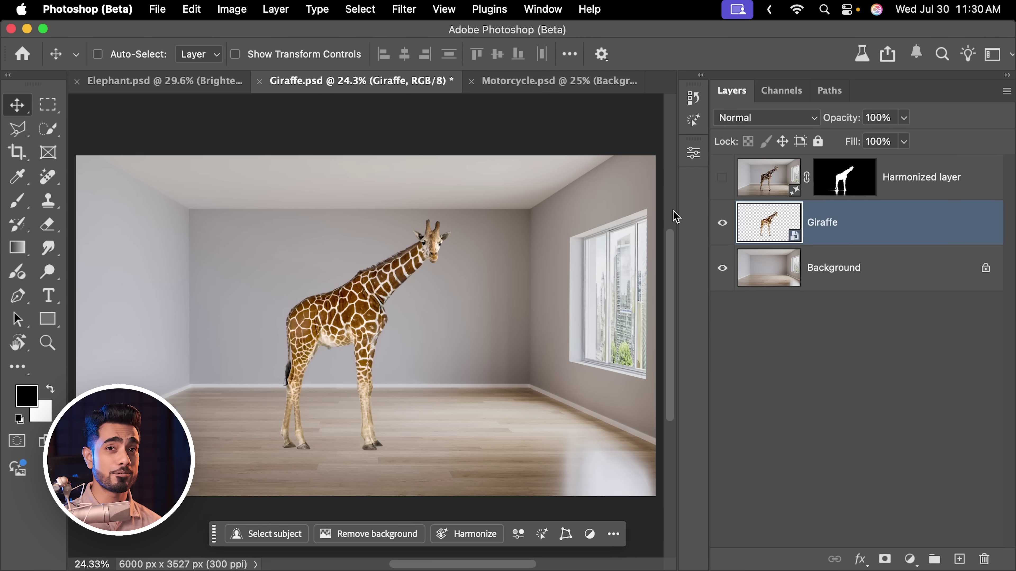
left_click(186, 84)
left_click(385, 84)
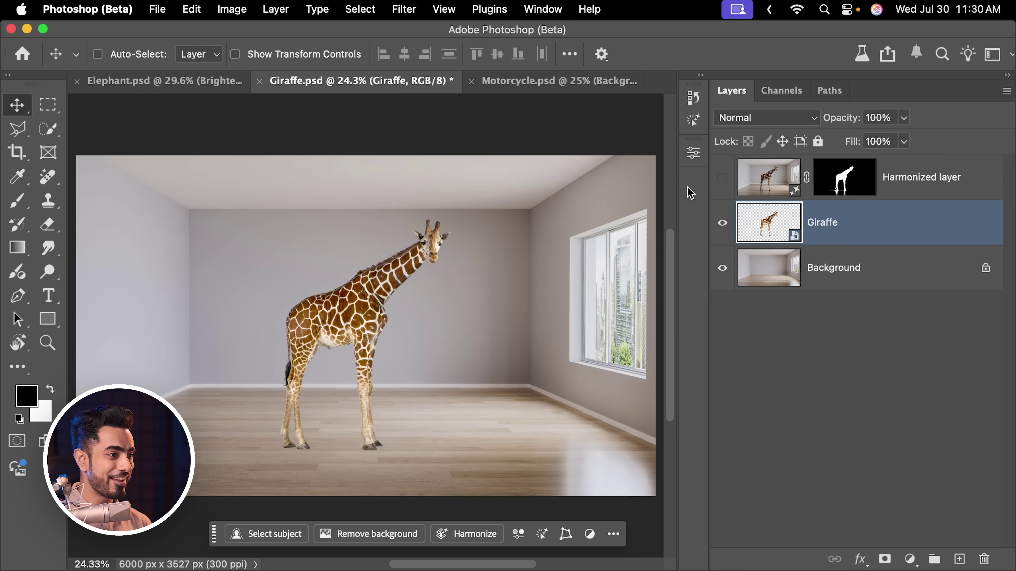
left_click(722, 179)
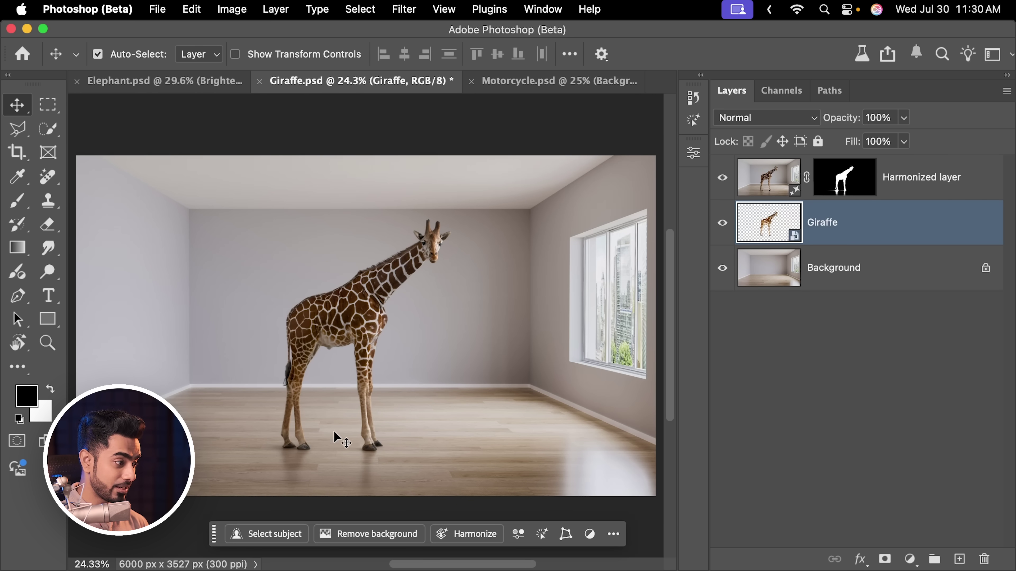
scroll(340, 436, "up", 3)
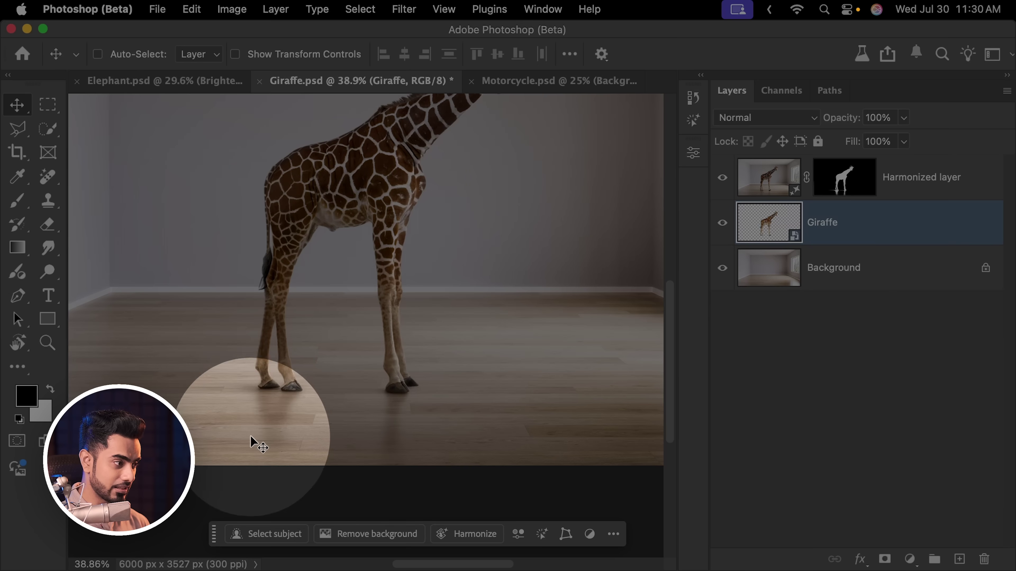
key("super+0")
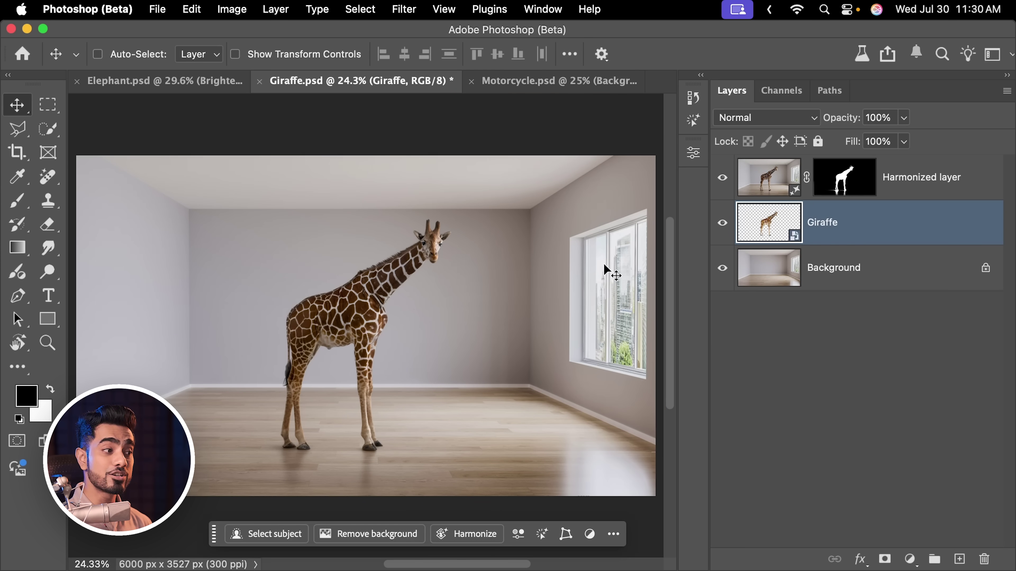